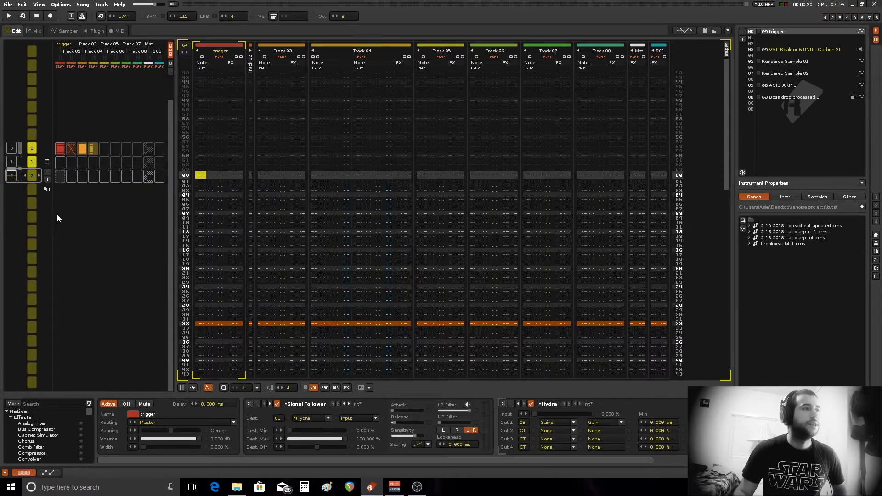
- Play back the first pattern from its start with all tracks sounding, and stop playback
scroll(22, 205, "up", 2)
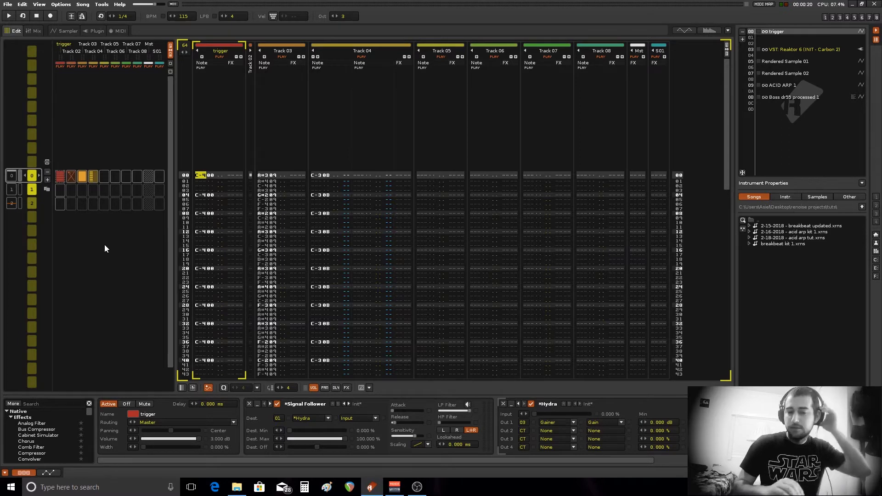
key("space")
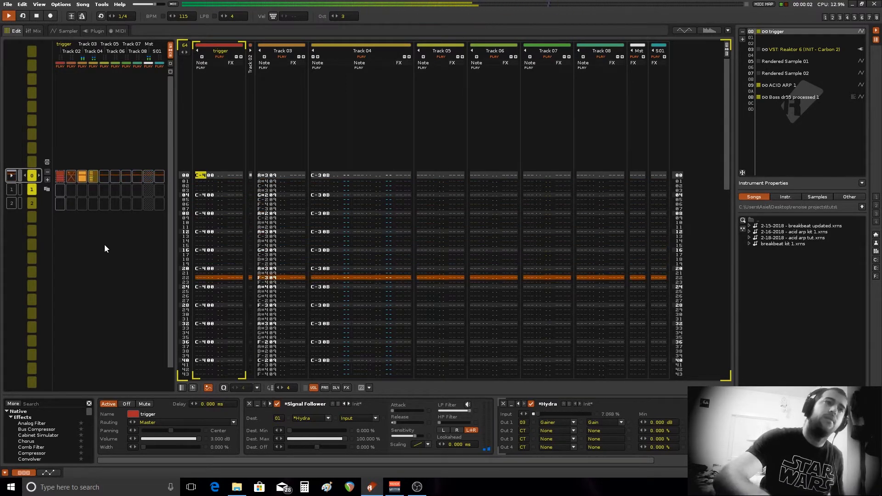
key("space")
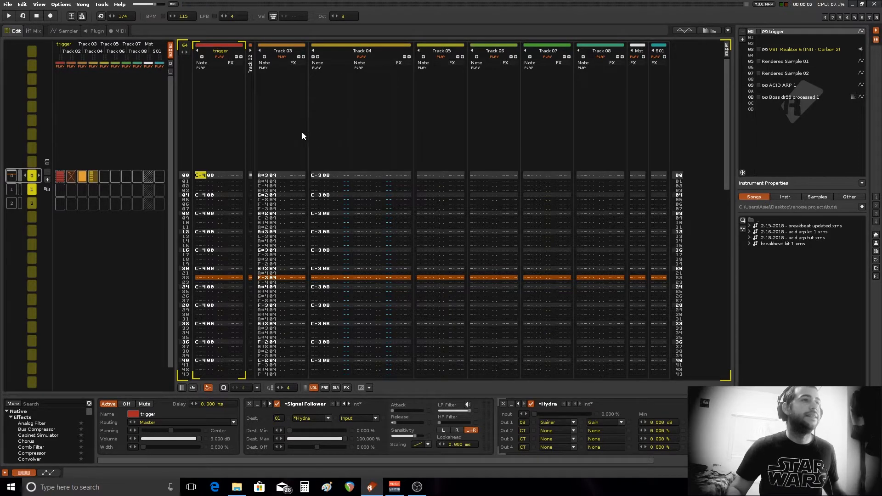
- Solo Track 03 and play back its arpeggio pattern on its own, and stop playback
right_click(283, 56)
key("space")
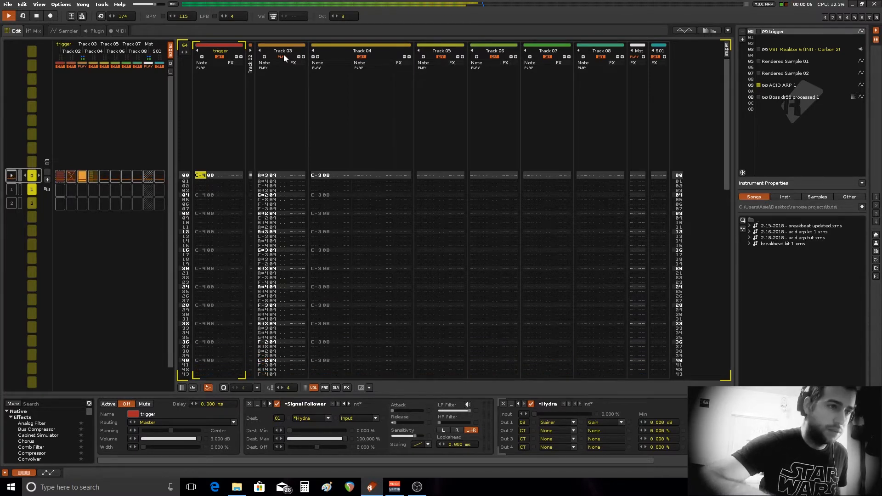
key("space")
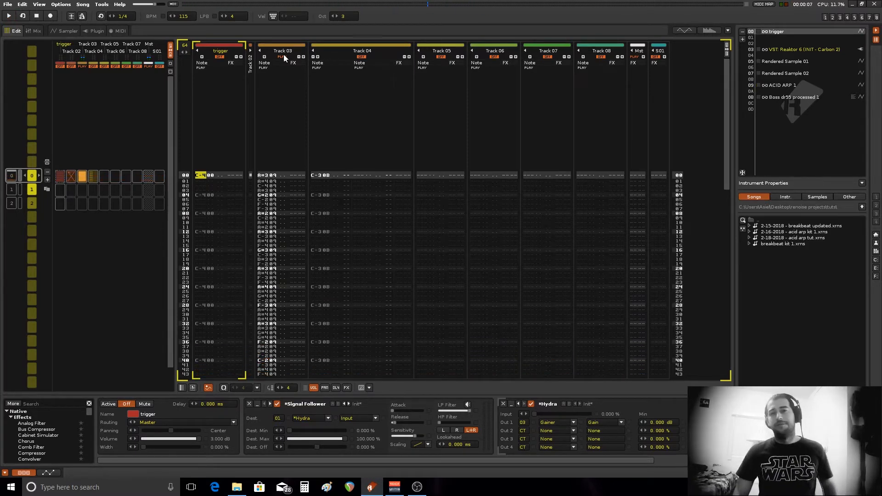
- Examine the waveforms and the full list of sliced samples in the ACID ARP 1 instrument
left_click(787, 85)
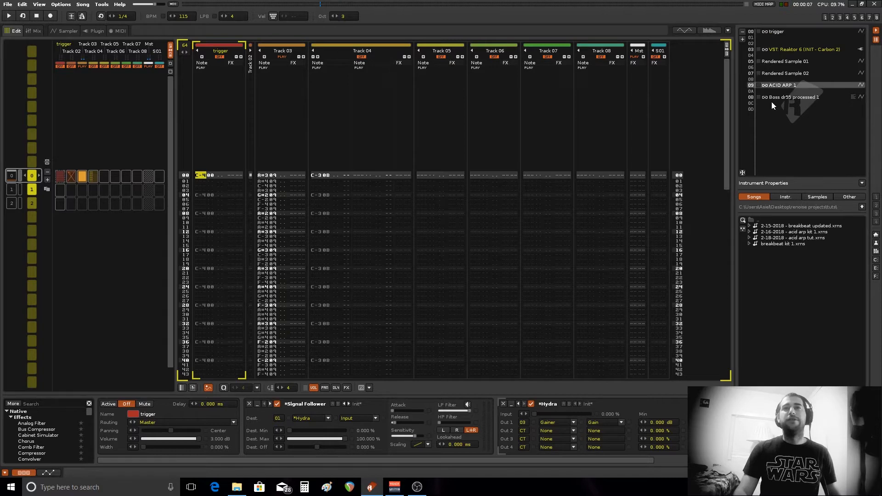
left_click(70, 31)
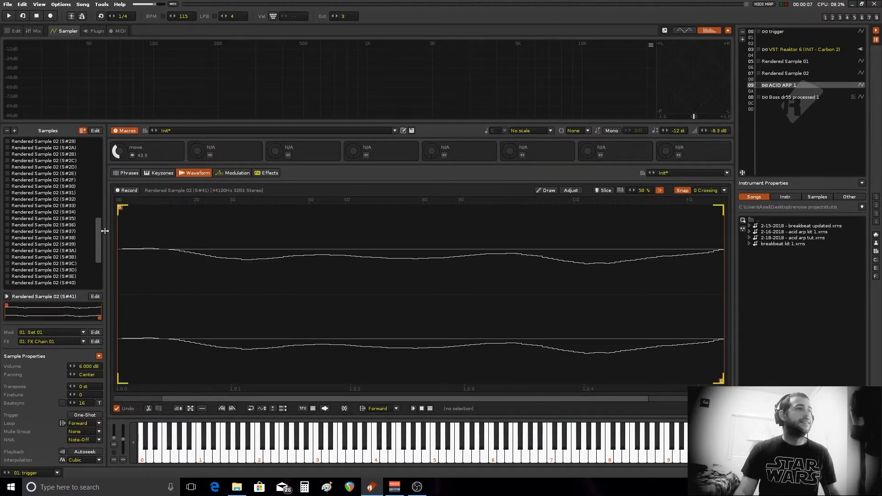
scroll(98, 224, "up", 10)
left_click(53, 212)
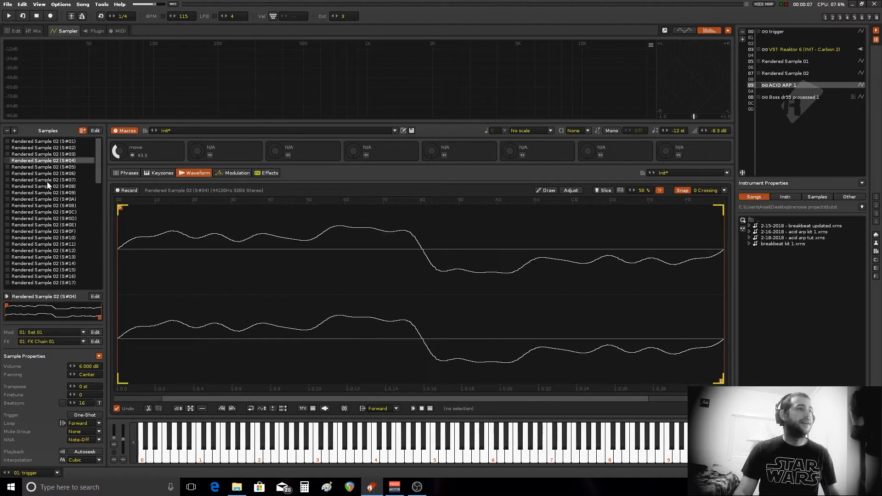
left_click(65, 270)
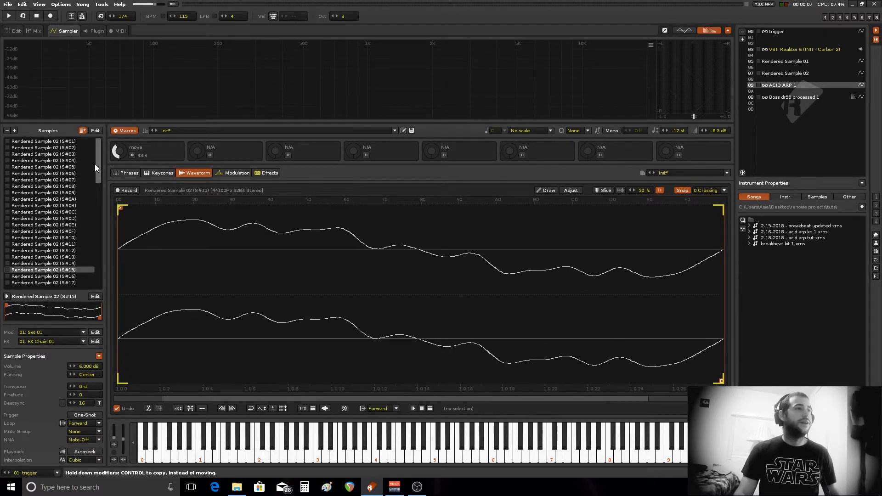
left_click_drag(95, 164, 106, 253)
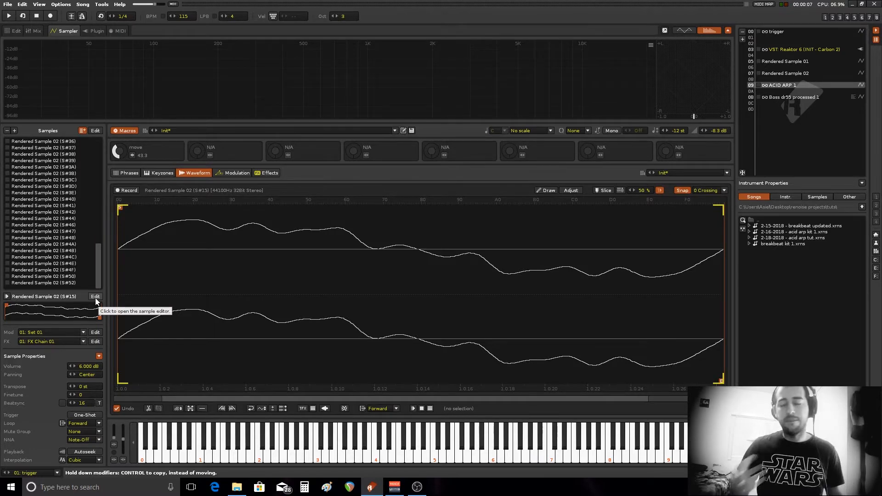
- Load the Reaktor 6 VST plugin into the empty instrument slot 0D
left_click(765, 109)
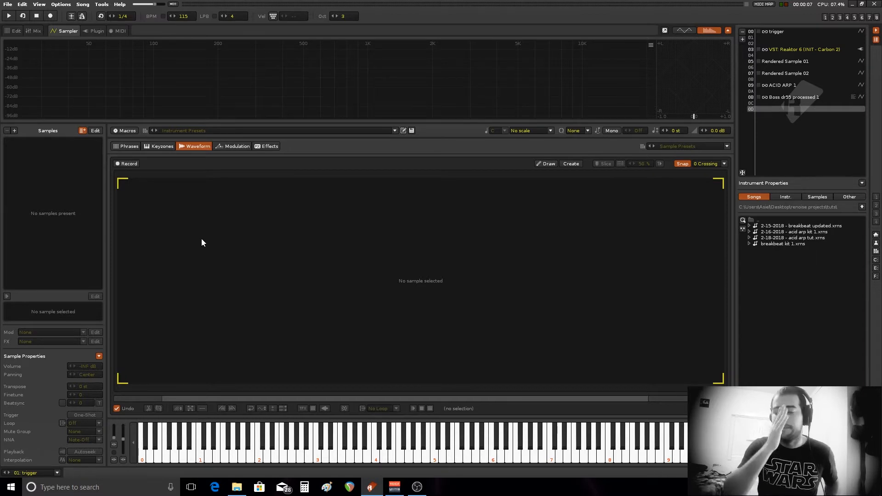
left_click(97, 31)
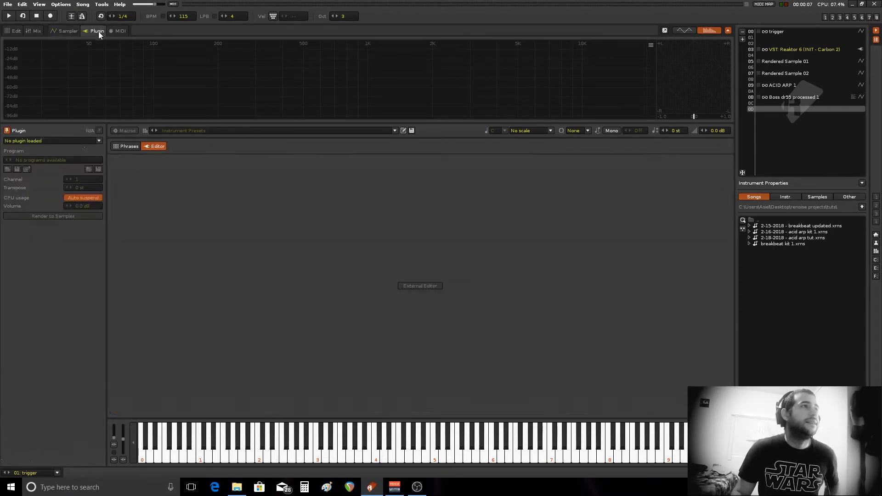
left_click(97, 141)
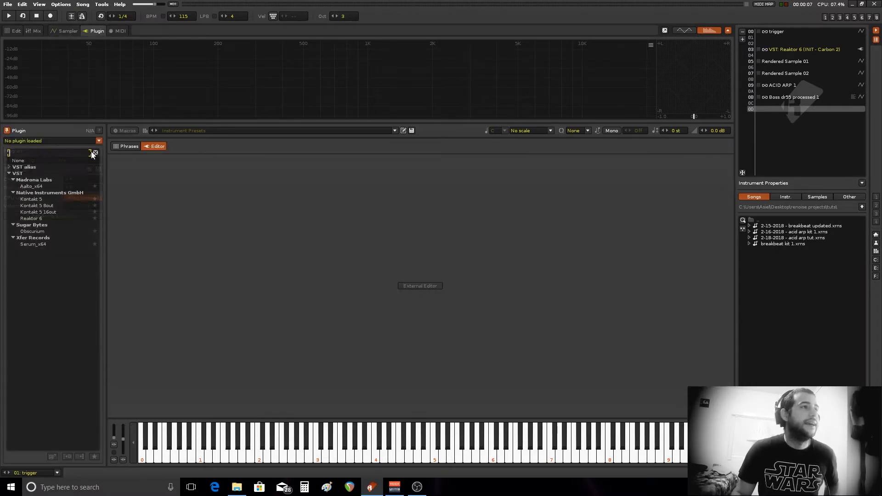
double_click(37, 218)
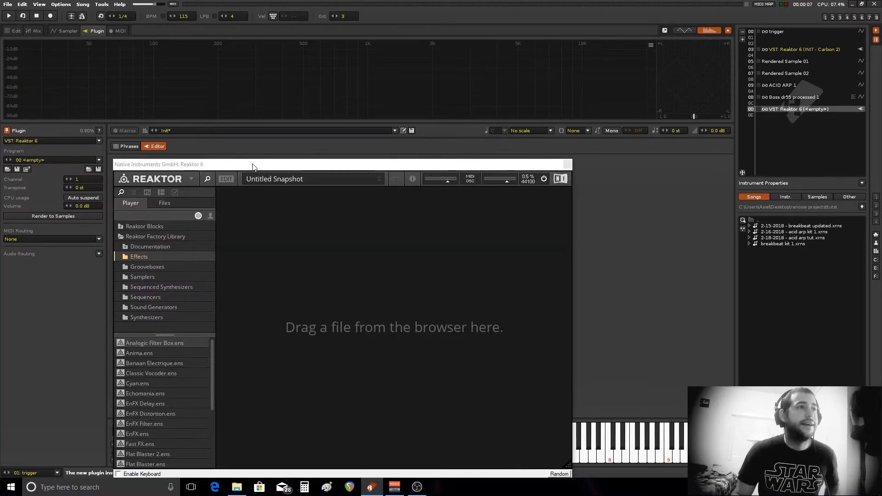
- Load the Carbon 2 ensemble from Reaktor's Synthesizers library and choose its INIT - Carbon 2 snapshot
left_click_drag(247, 165, 321, 95)
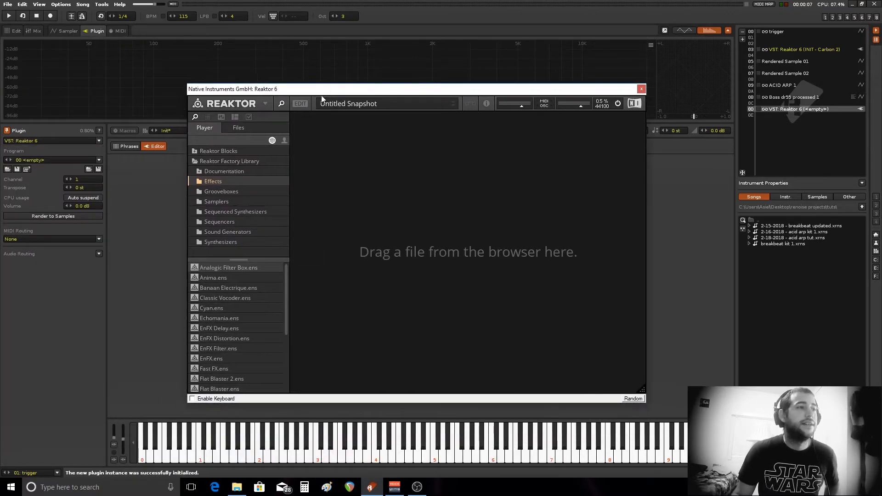
left_click(233, 242)
double_click(216, 276)
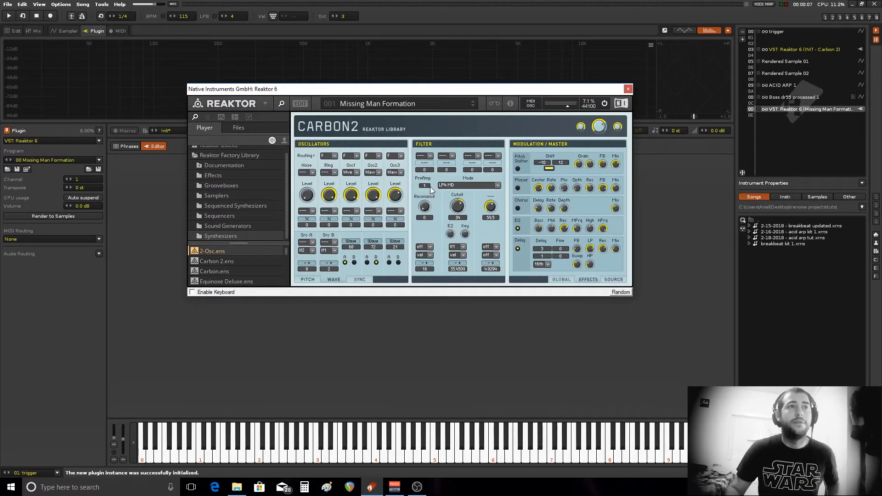
left_click(416, 106)
left_click_drag(425, 119, 425, 281)
left_click(386, 282)
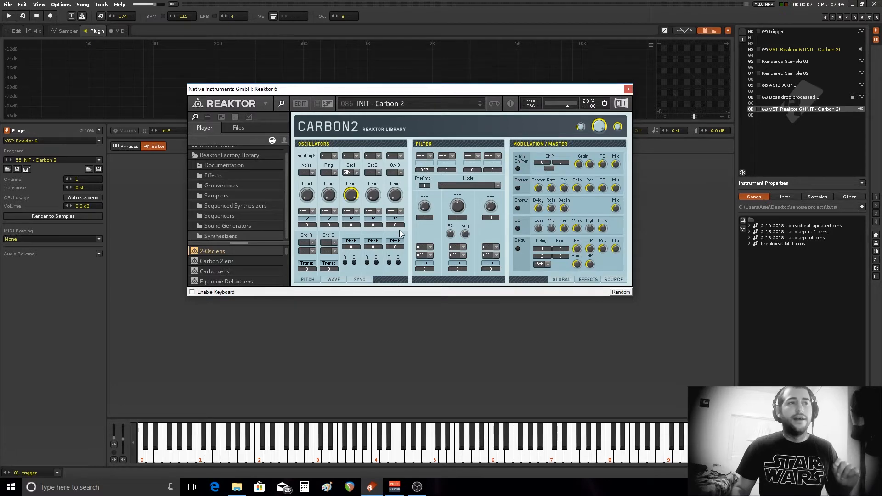
- Set Carbon 2's Osc1 type to the wave option Wve
left_click(352, 172)
left_click(347, 211)
left_click(348, 212)
left_click(349, 212)
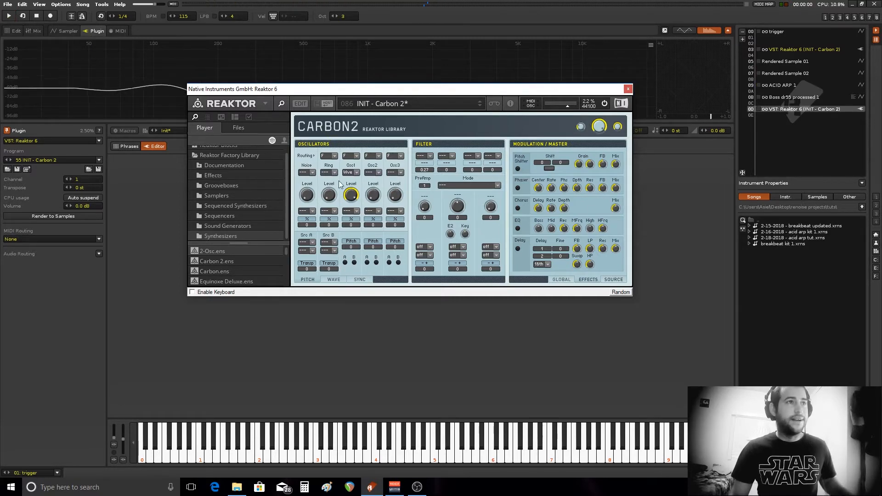
- Select Track 05 in the mixer and solo it
left_click(34, 30)
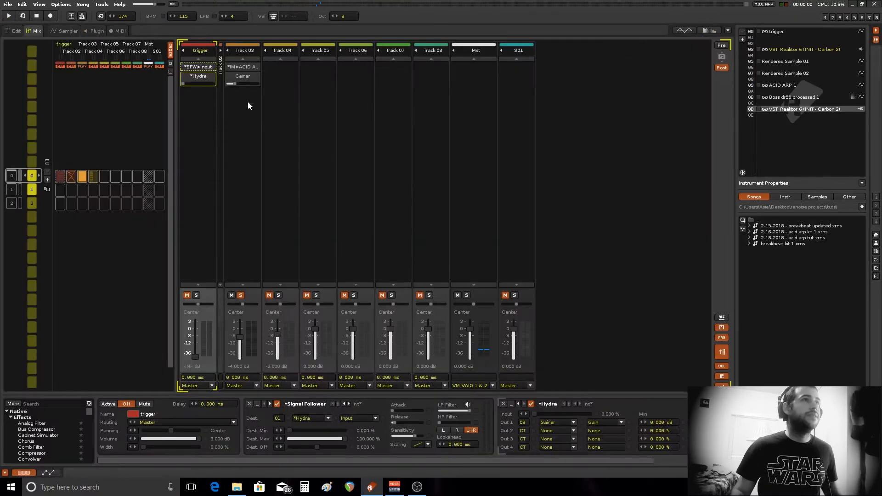
left_click(320, 138)
left_click(316, 295)
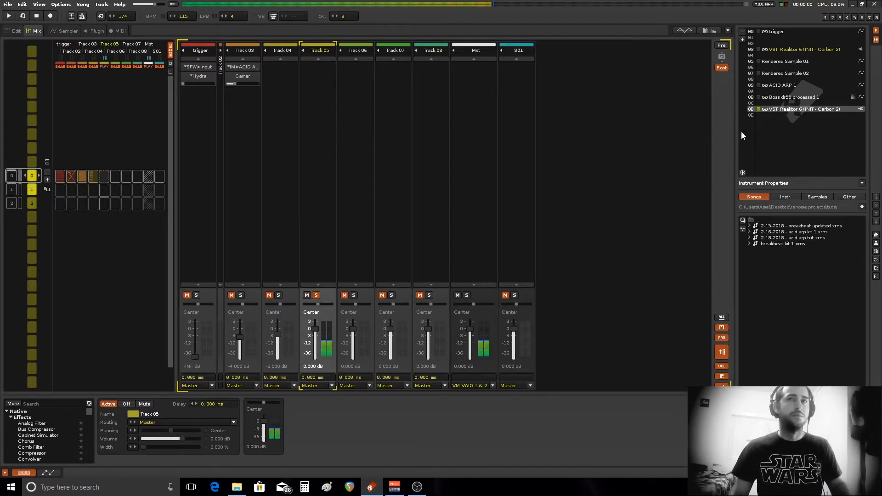
- Reopen the Reaktor editor in slot 0D, set Osc1's wave number to 24 and start MIDI & OSC Learn for it
double_click(803, 109)
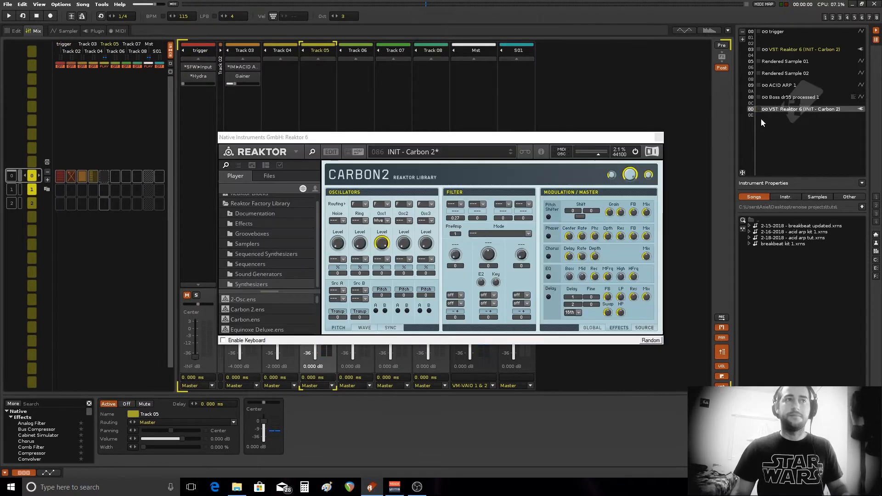
left_click(373, 326)
left_click_drag(376, 296, 364, 285)
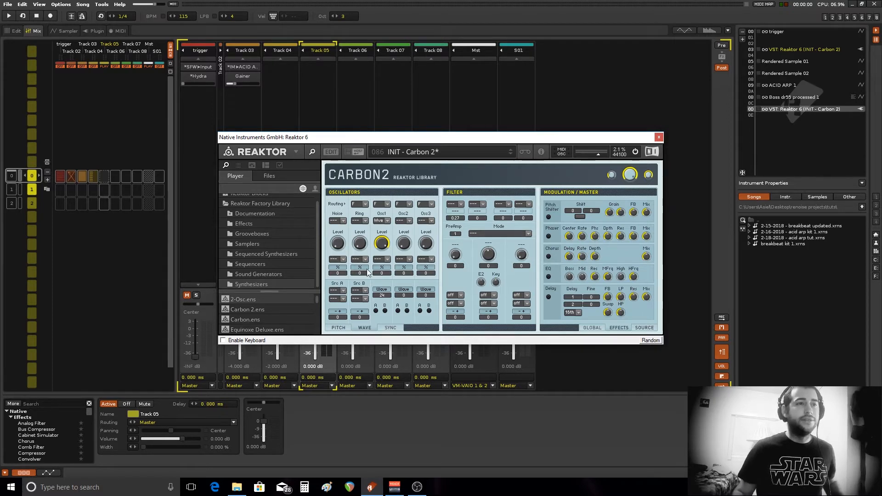
right_click(381, 295)
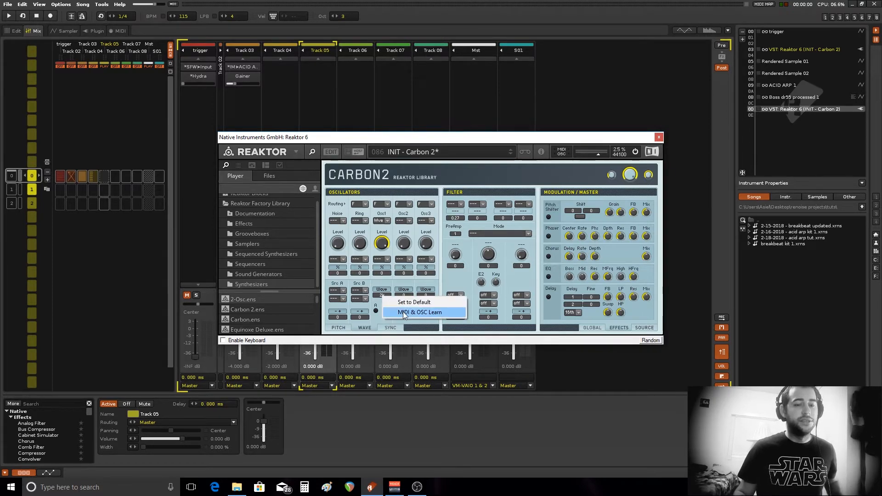
left_click(403, 311)
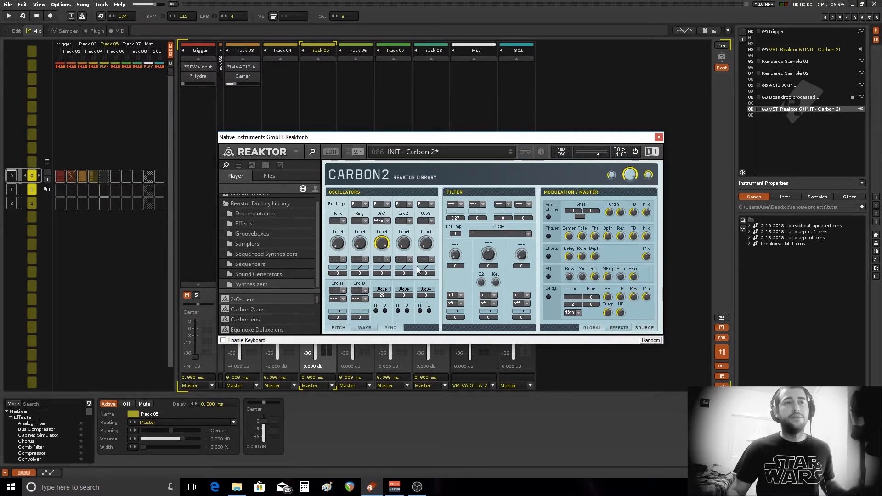
left_click(530, 233)
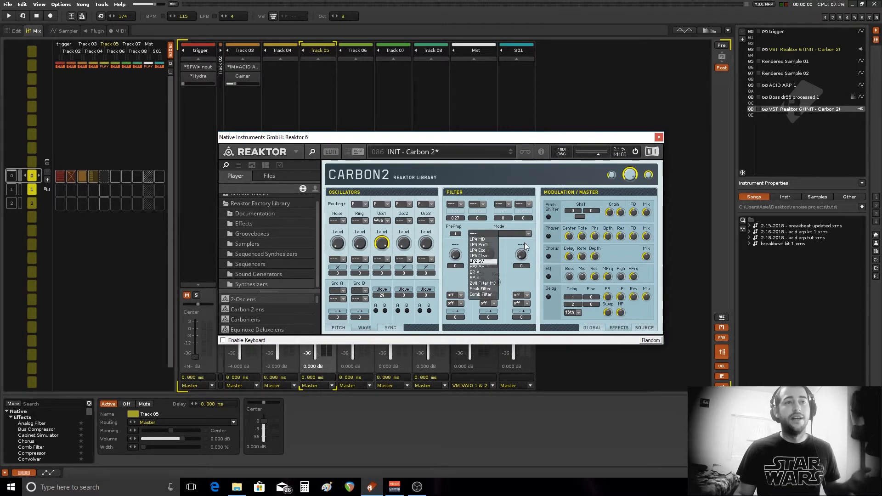
left_click(524, 242)
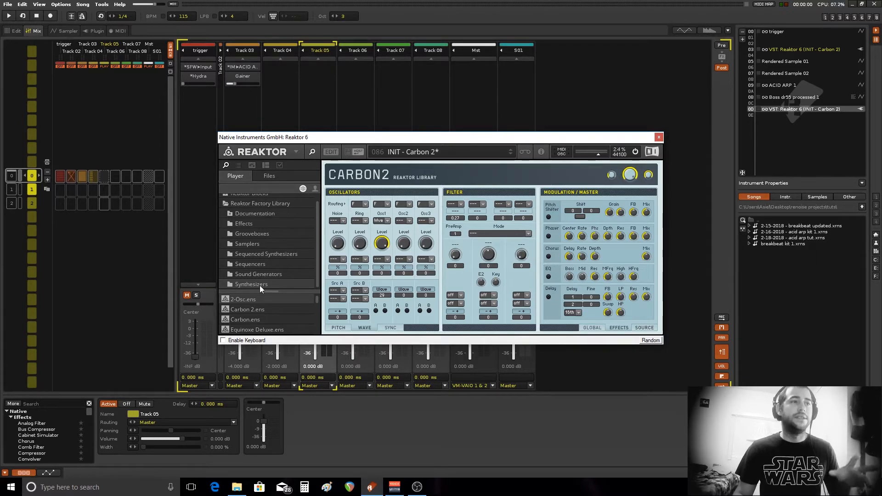
- Load Spiral + Carbon 2.ens from the ARP+ SEQ 1 user ensemble folder into Reaktor and play it briefly
scroll(260, 285, "up", 1)
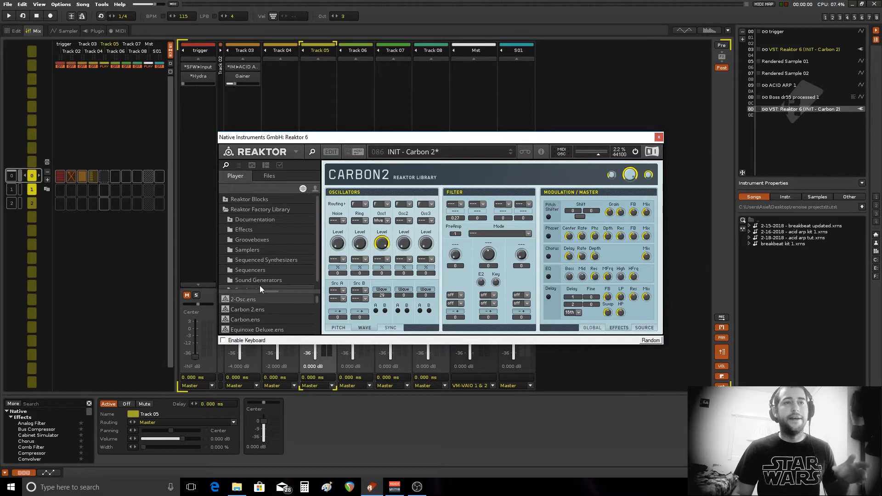
left_click(265, 175)
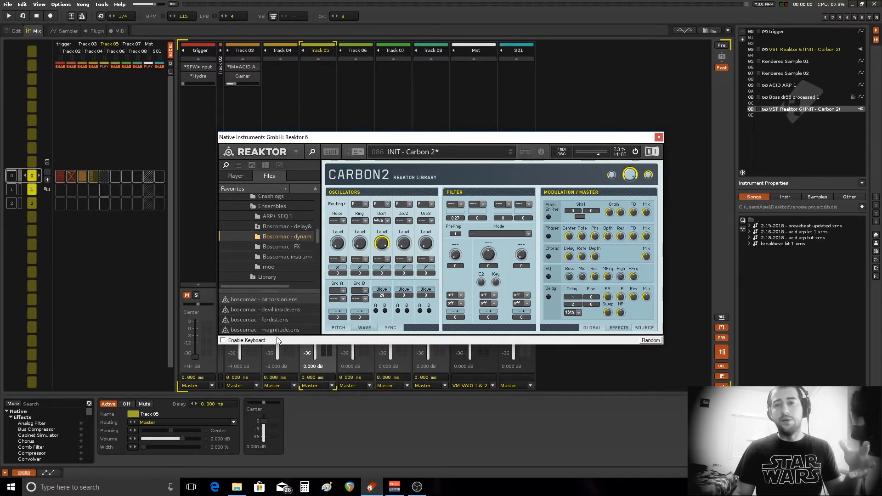
left_click(271, 216)
double_click(244, 301)
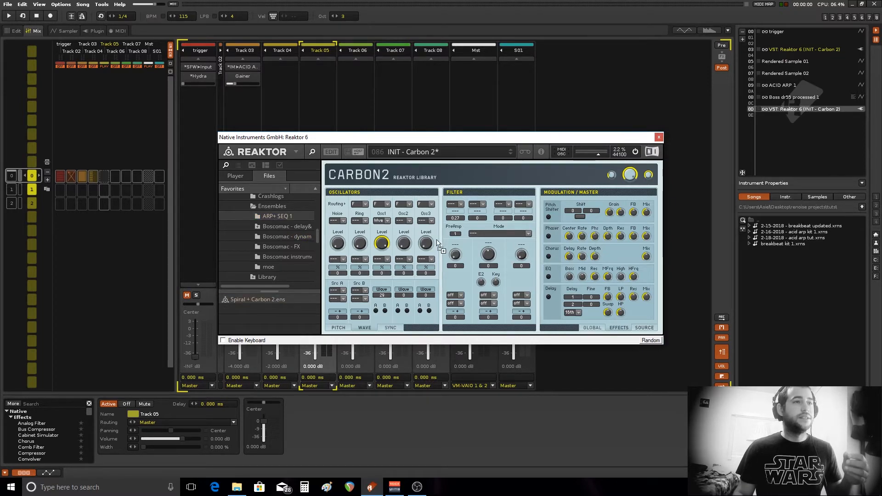
left_click(459, 277)
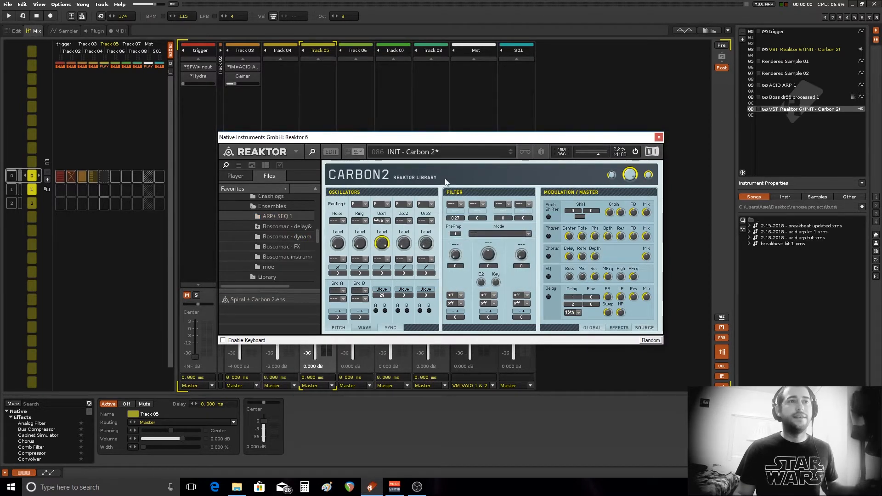
key("space")
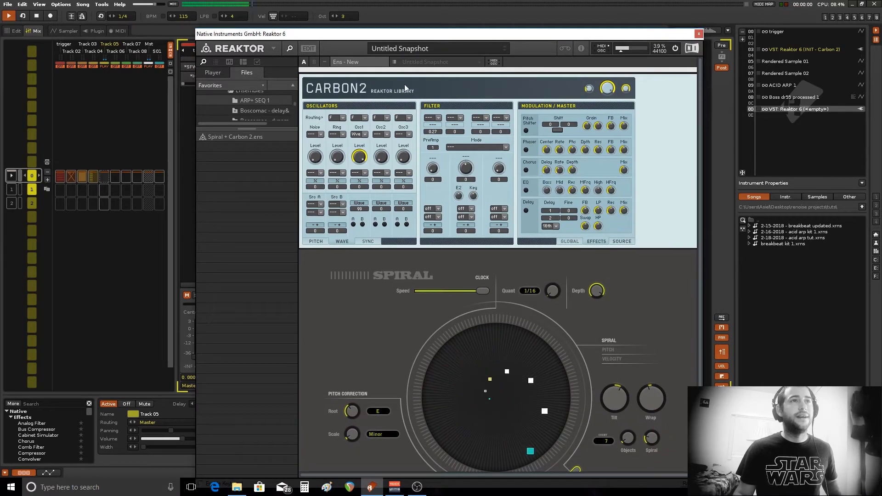
key("space")
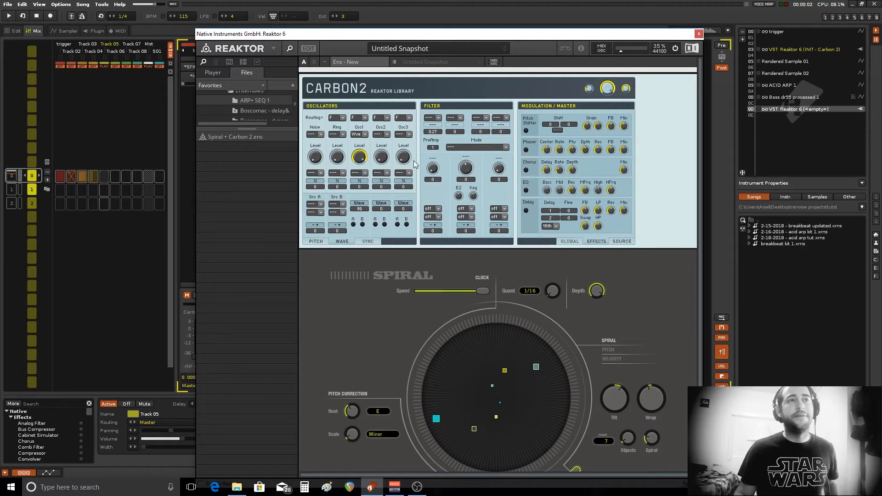
- Try several Spiral snapshots from Bank 1, including 7 Smurfs 3, Feel the Spiral 1, Trance Enigmatic and Life of Mr Moll 1
left_click(216, 61)
scroll(477, 365, "down", 2)
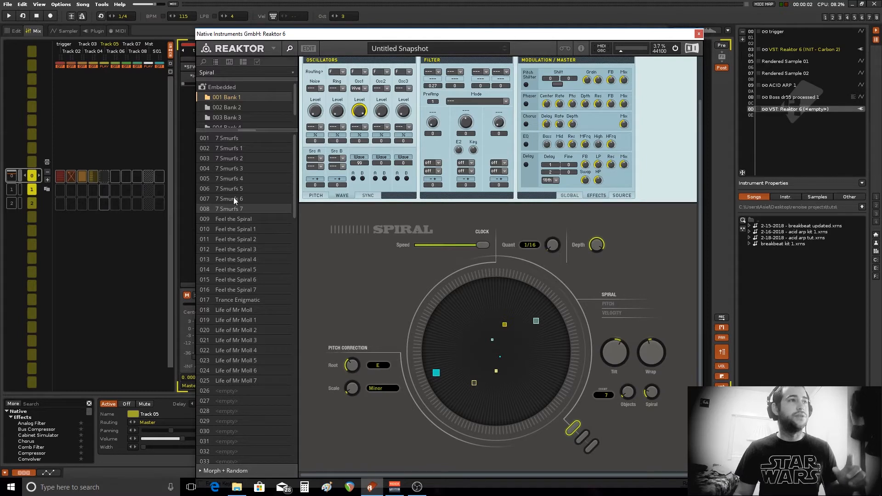
left_click(245, 141)
left_click(244, 167)
left_click(241, 229)
left_click(242, 269)
left_click(247, 299)
left_click(249, 320)
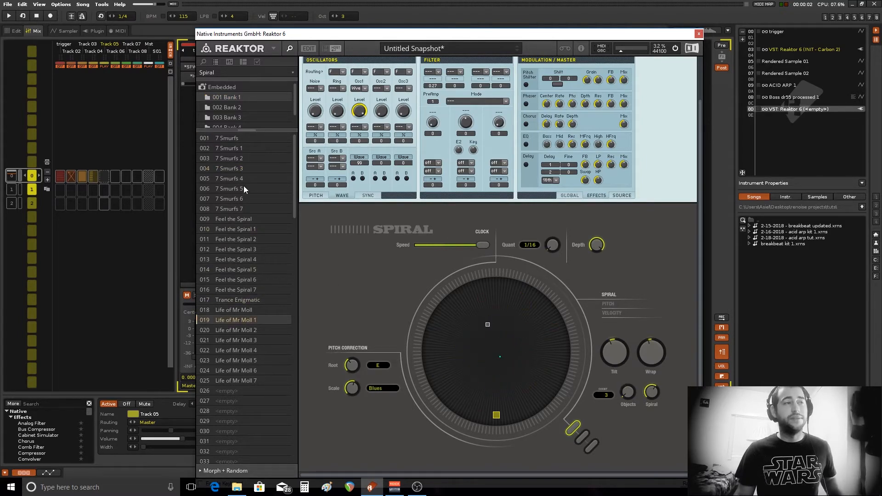
- Recall Spiral's 7 Smurfs snapshot and start playback to hear its sequence
left_click(222, 137)
key("space")
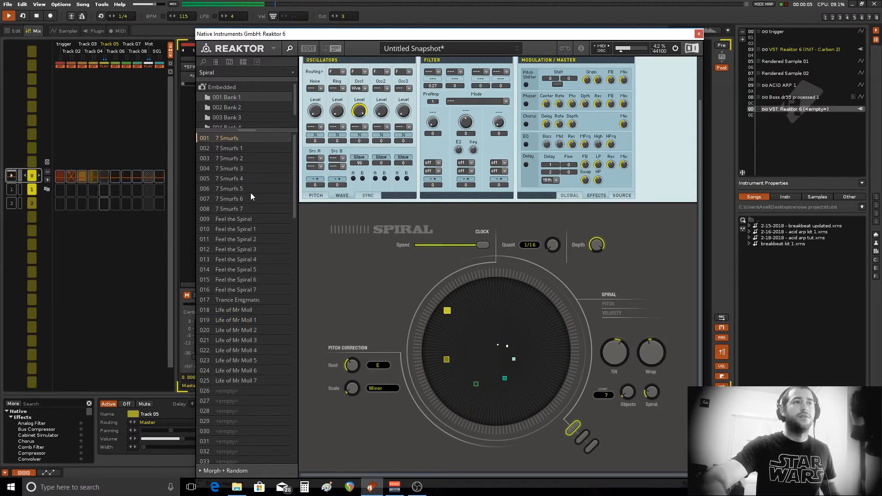
- Stop playback, close the Reaktor editor and open the Randomize Notes tool over the mixer
key("space")
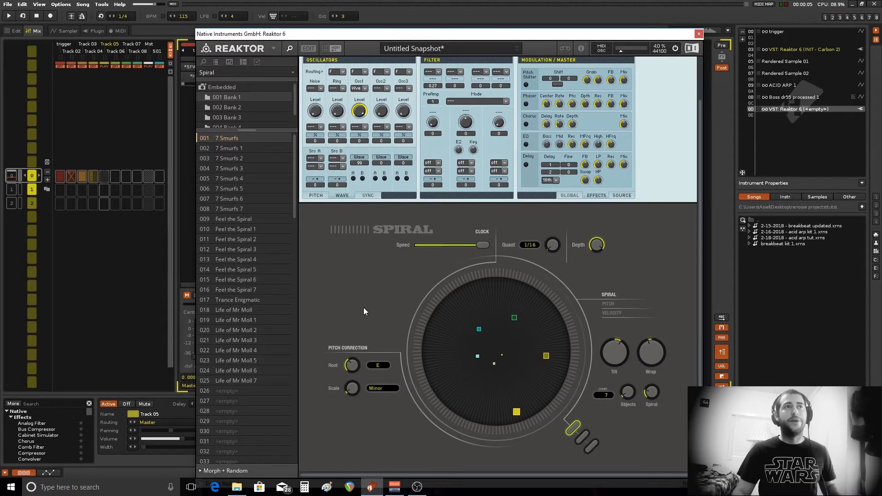
left_click(698, 34)
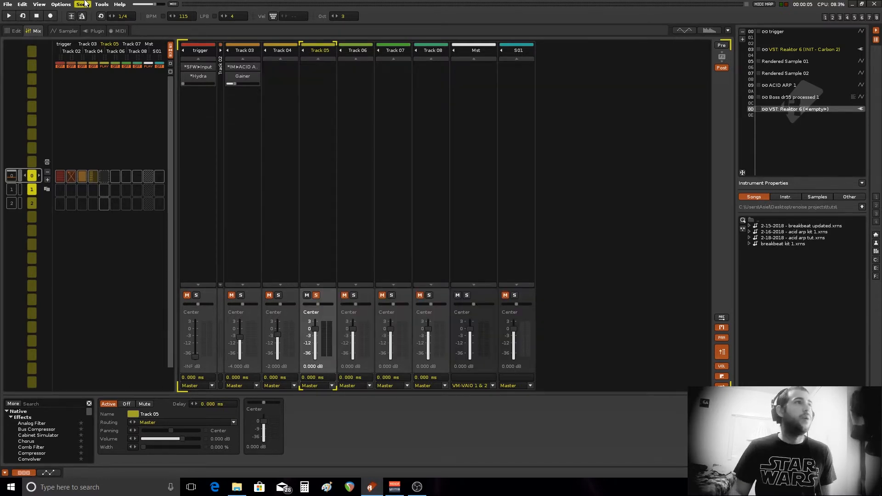
left_click(102, 4)
left_click(123, 27)
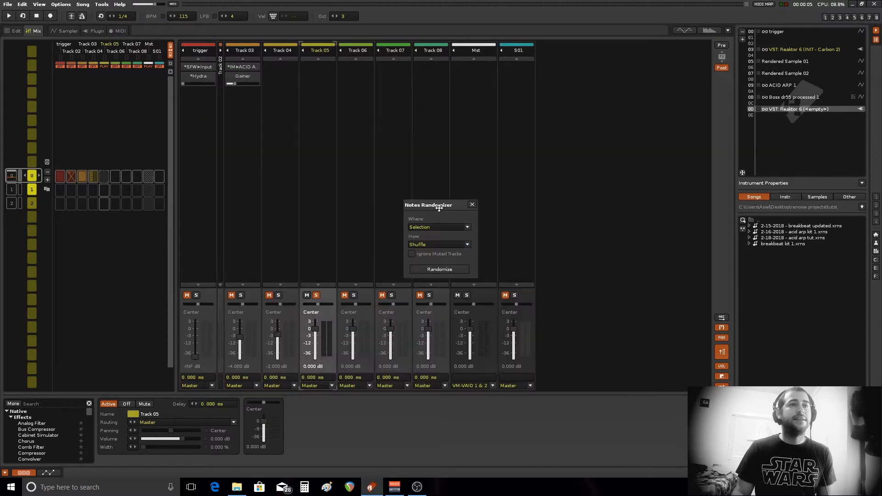
left_click_drag(436, 203, 517, 115)
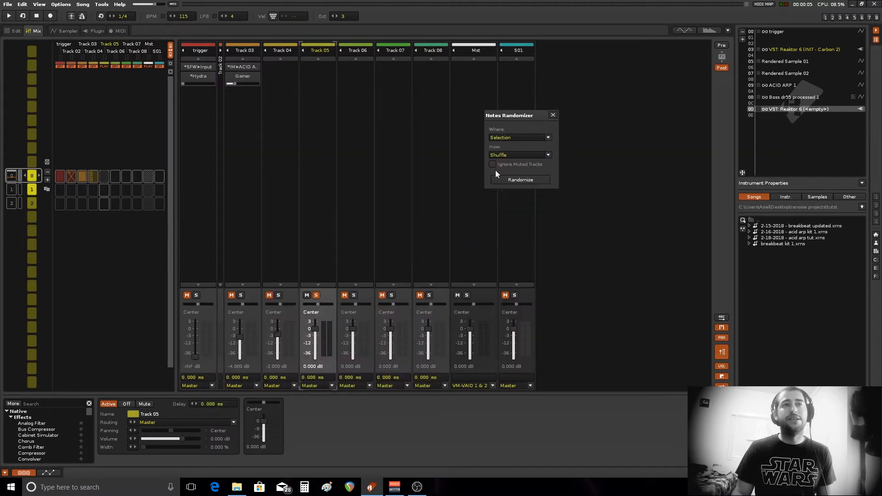
- Look through the scope and randomization mode choices in the Notes Randomizer
left_click(547, 156)
left_click(535, 136)
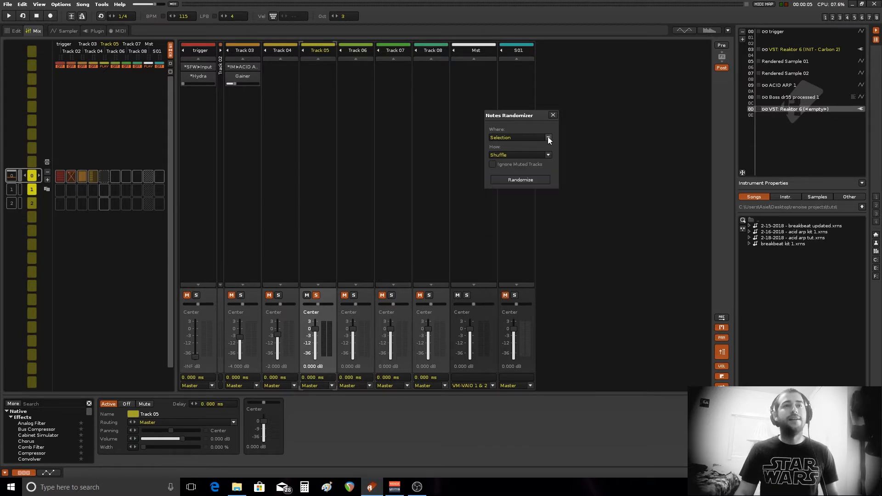
left_click(547, 137)
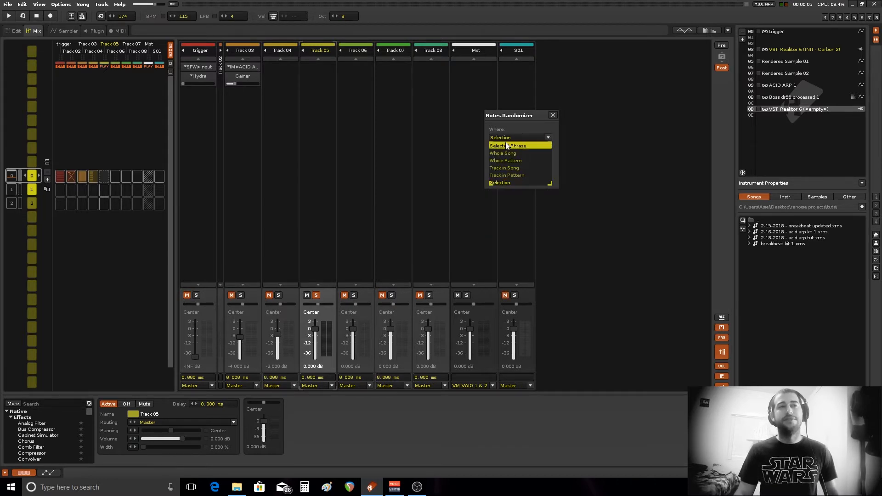
left_click(524, 126)
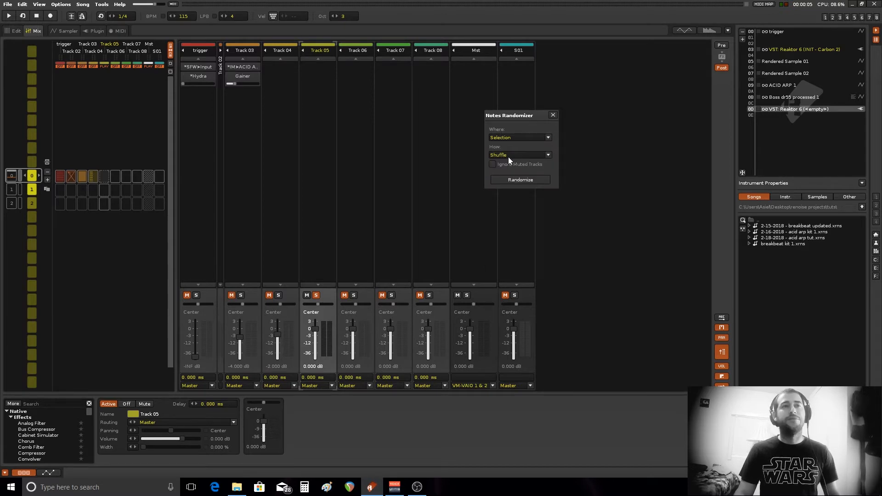
- Show the pattern editor, select Track 03's notes from line 00 to 26 and unsolo Track 05
left_click(14, 31)
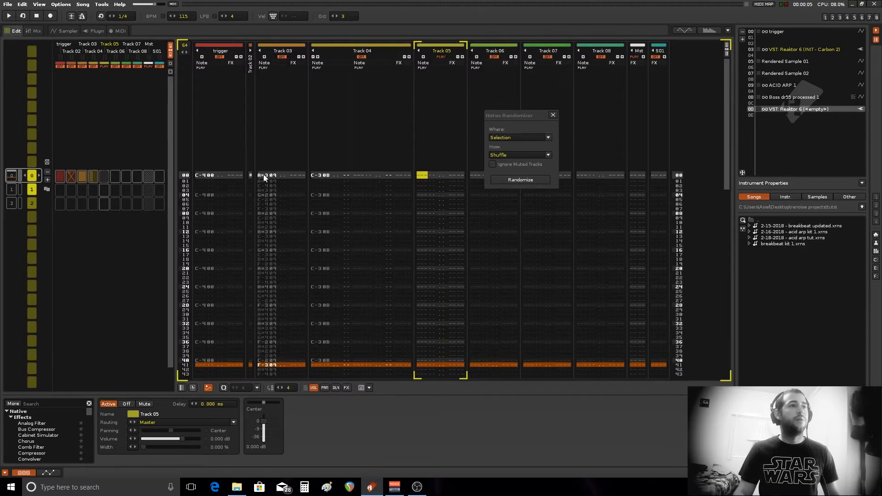
left_click_drag(264, 178, 276, 294)
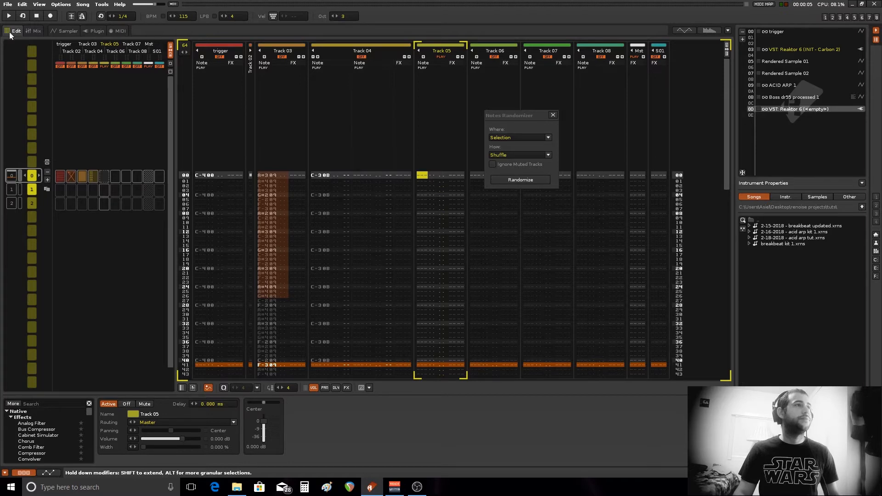
right_click(439, 57)
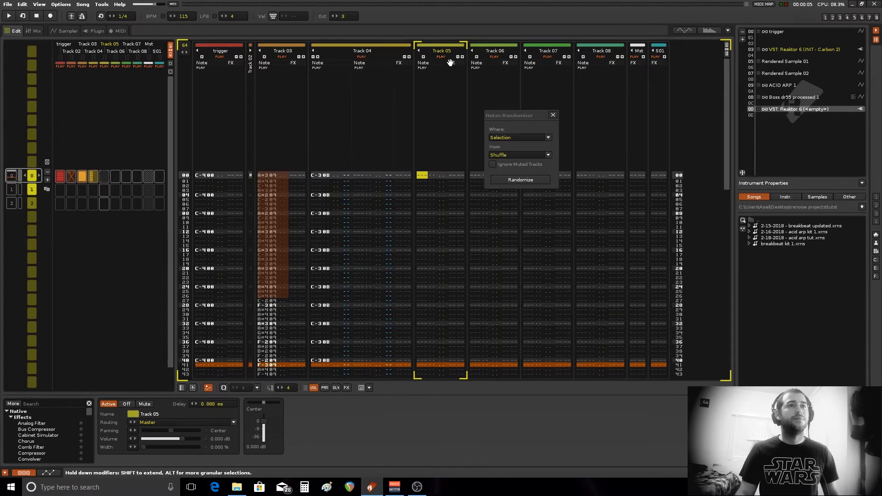
- Set the Notes Randomizer to the Pentatonic Blues scale and keep C as its key
left_click(547, 155)
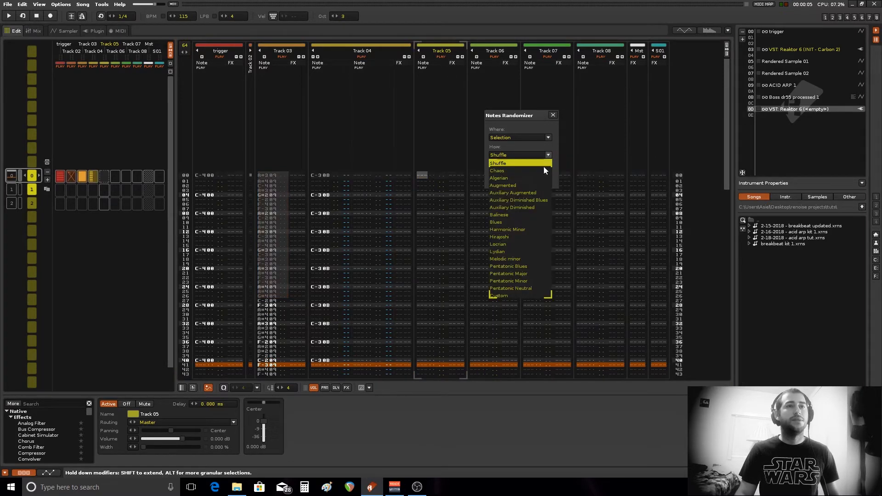
left_click(531, 267)
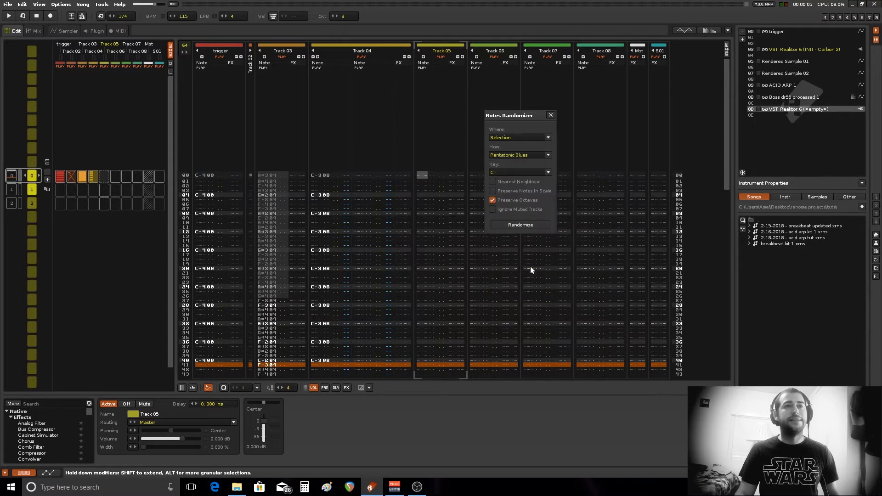
left_click(549, 172)
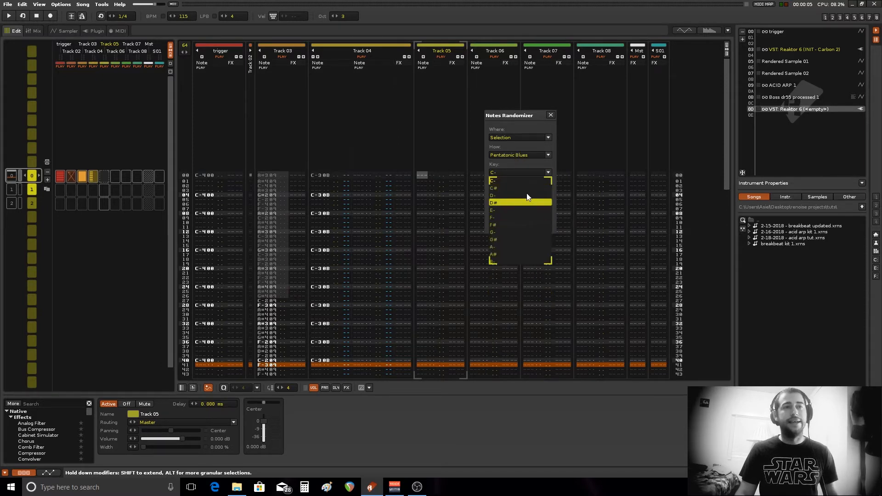
left_click(517, 166)
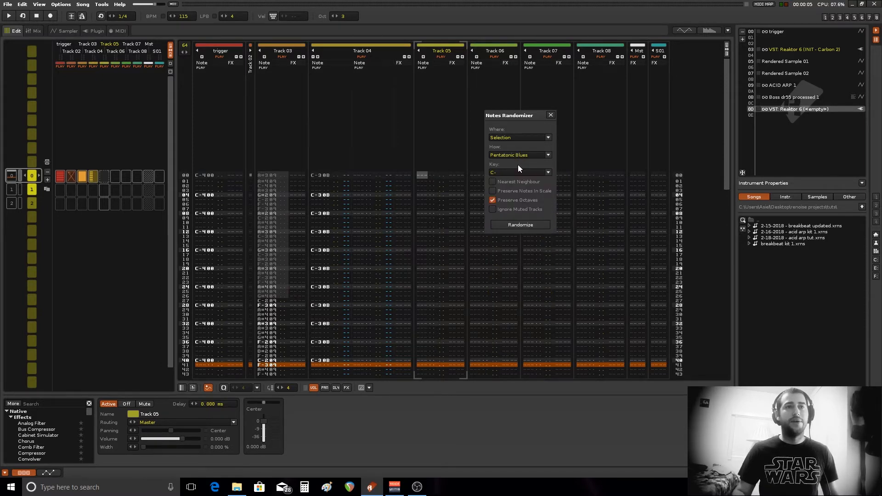
- Preserve notes in scale instead of octaves, limit the octaves to 3–4, and close the Notes Randomizer without randomizing
left_click(493, 200)
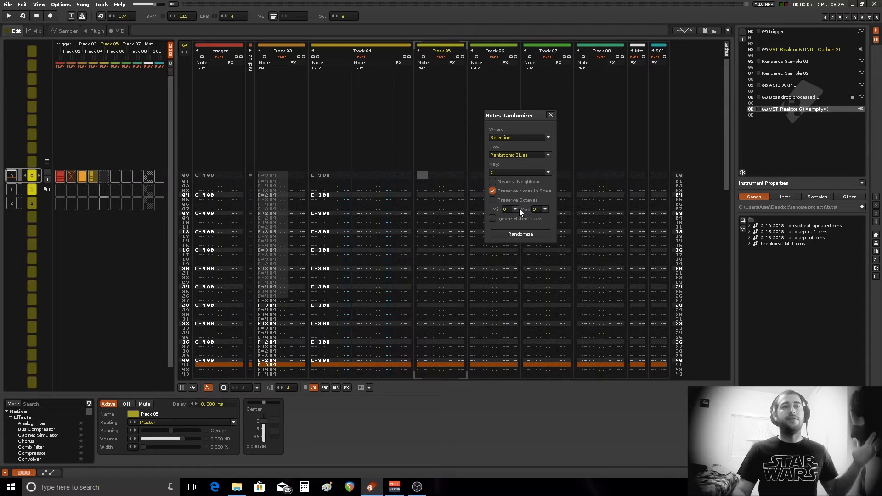
left_click(515, 210)
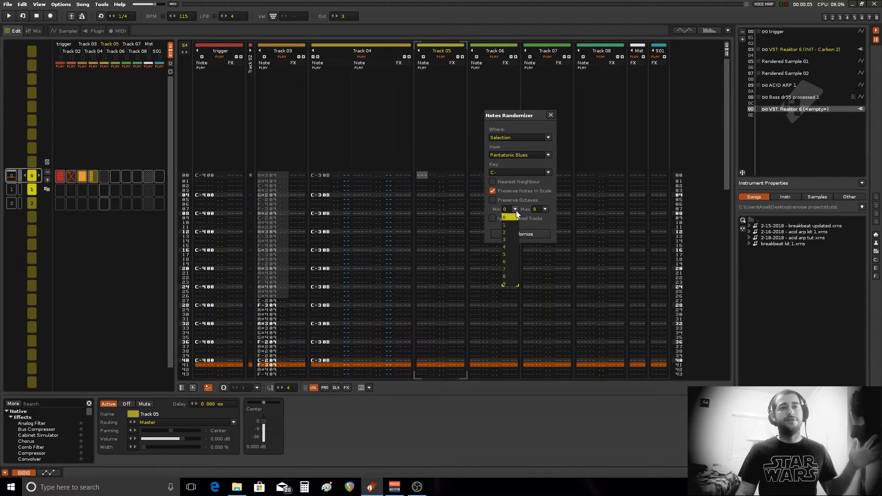
left_click(515, 238)
left_click(542, 211)
left_click(539, 247)
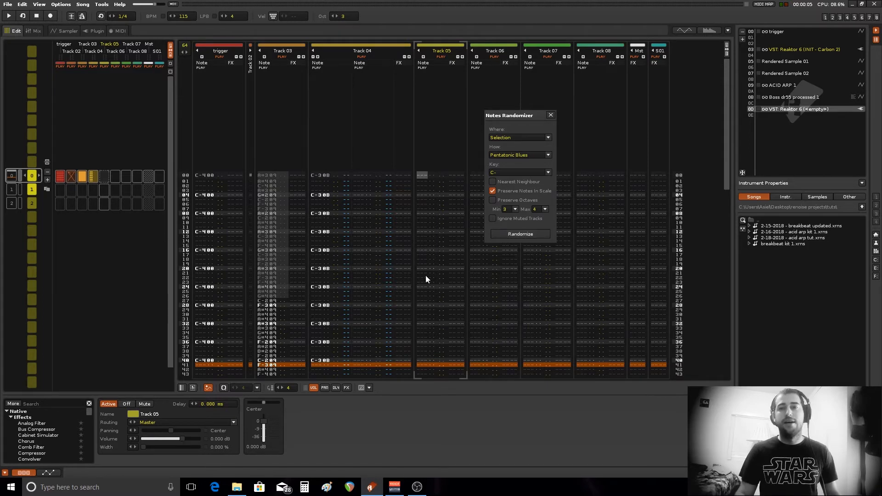
left_click(551, 115)
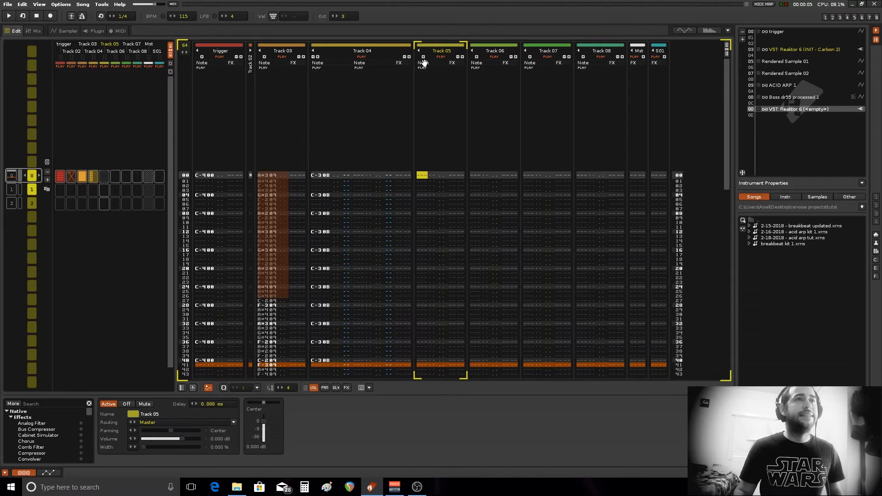
- Solo Track 05 again and show the waveform of Rendered Sample 02 in the sampler
right_click(438, 57)
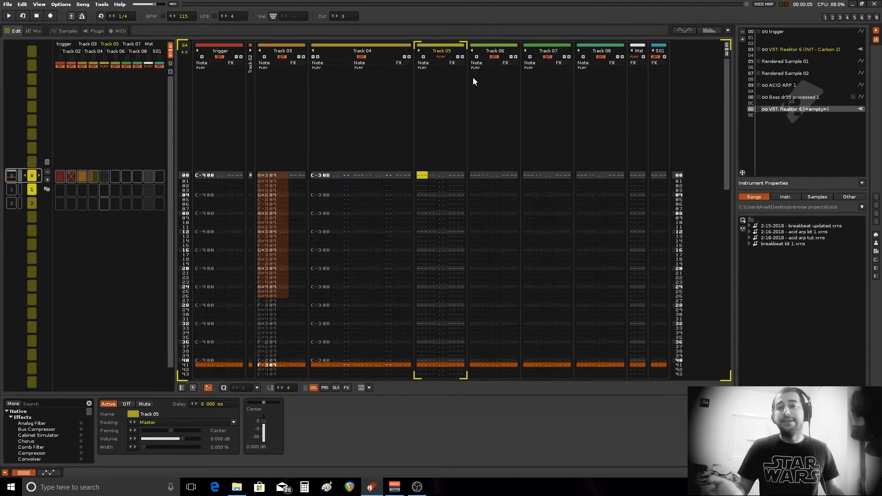
left_click(69, 31)
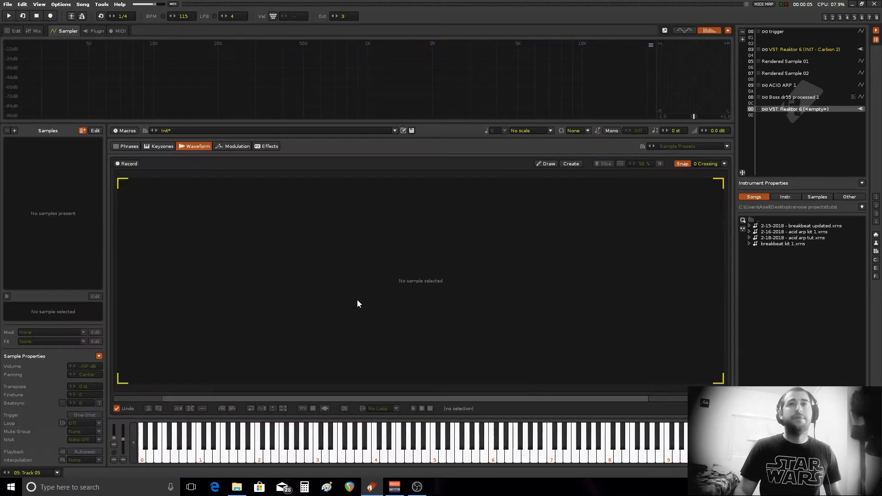
left_click(749, 75)
left_click(790, 62)
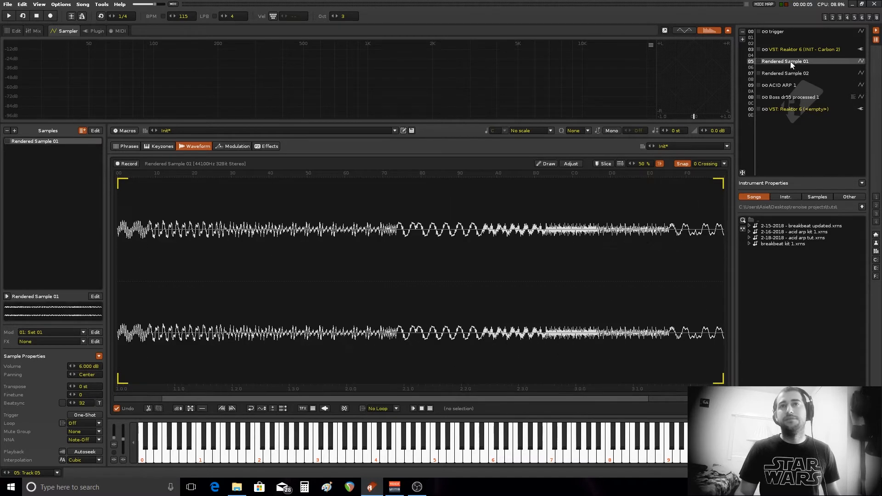
left_click(768, 74)
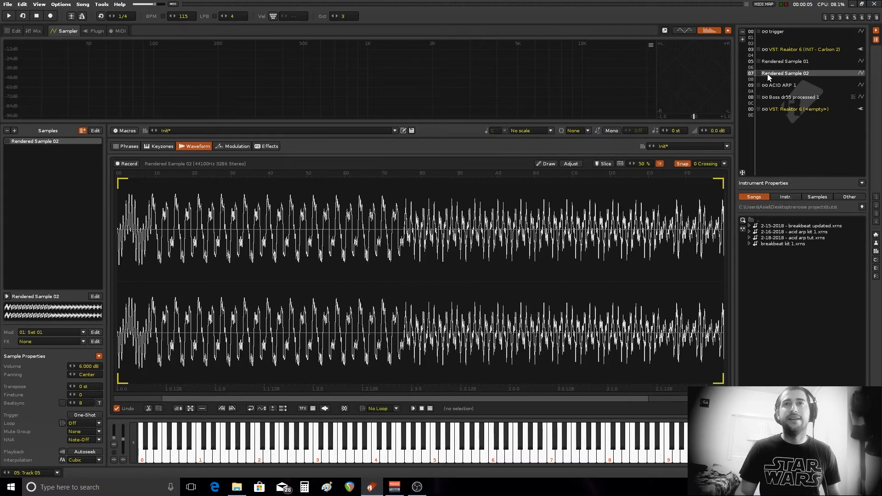
- Select a single wave cycle near the start of Rendered Sample 02, followed by the neighbouring cycle
scroll(219, 298, "up", 6)
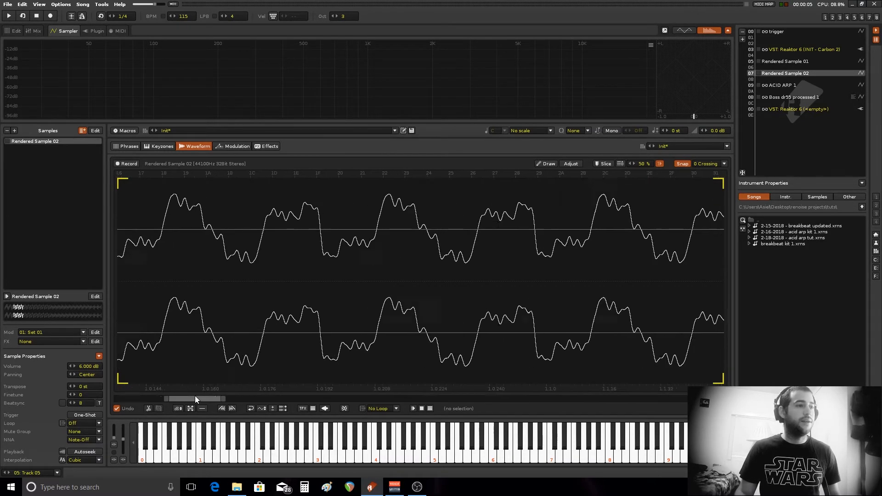
scroll(168, 274, "down", 2)
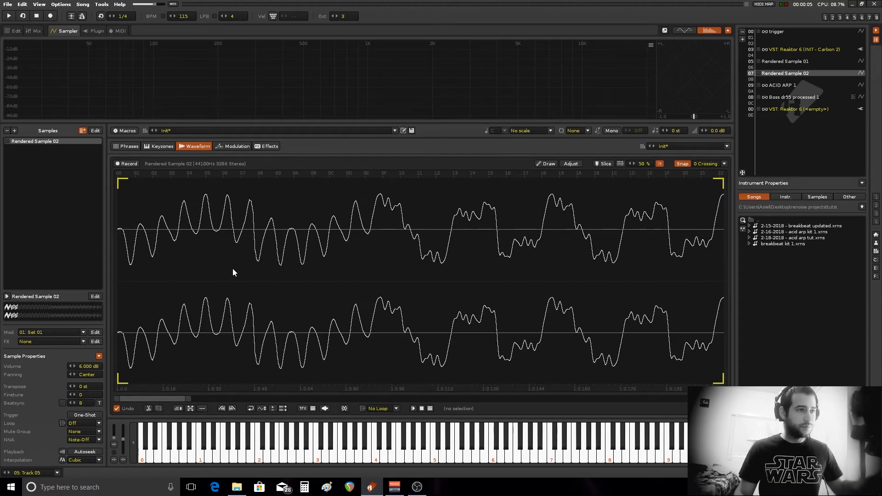
scroll(196, 275, "up", 2)
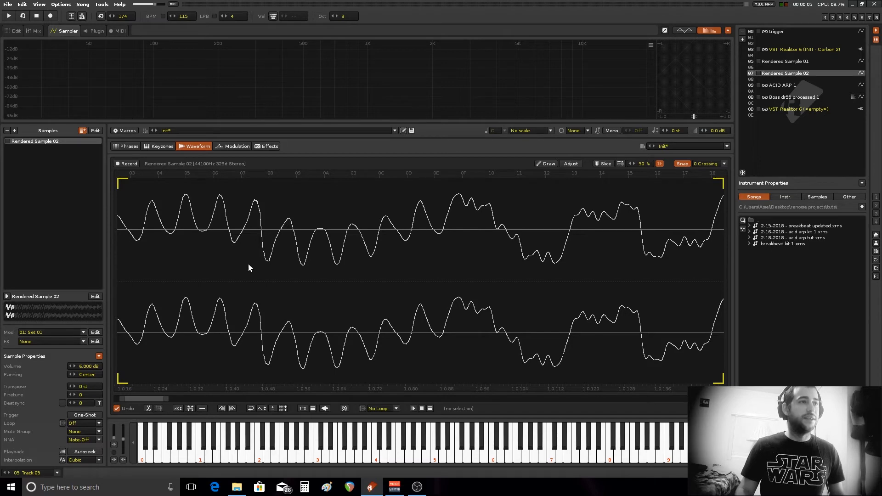
left_click_drag(243, 267, 282, 277)
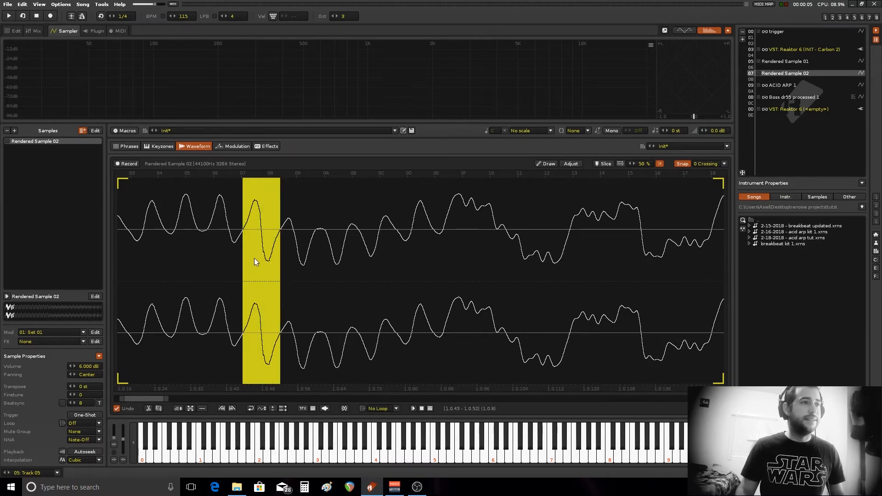
scroll(249, 254, "up", 2)
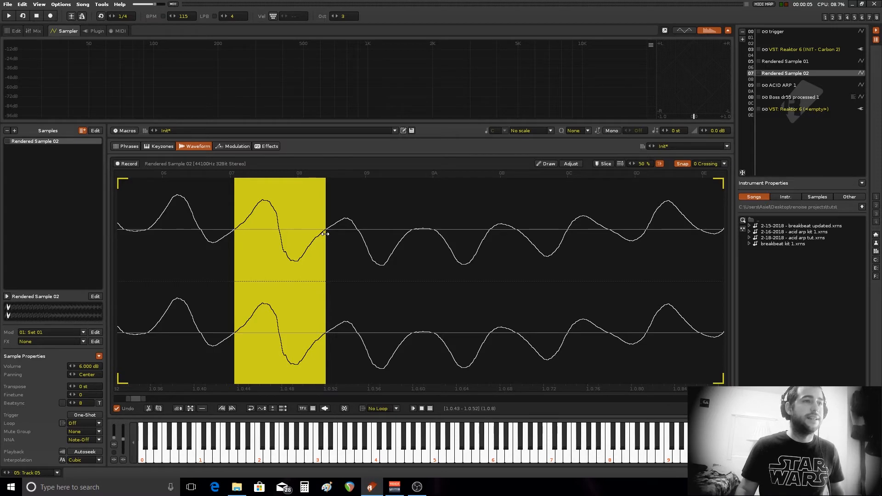
left_click_drag(332, 239, 390, 251)
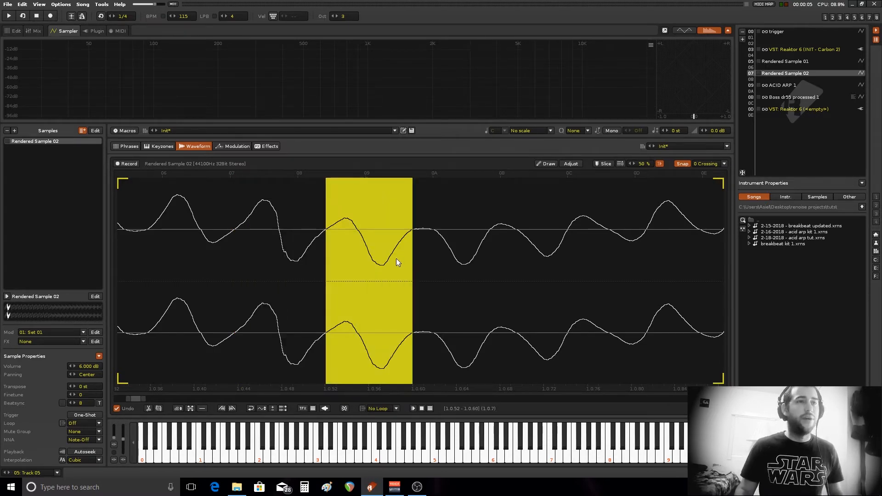
- Select a stretch from 1.0.208 to 1.0.236 in the sample's steadier waveform, examine it within the whole sample and clear the selection
scroll(418, 247, "down", 2)
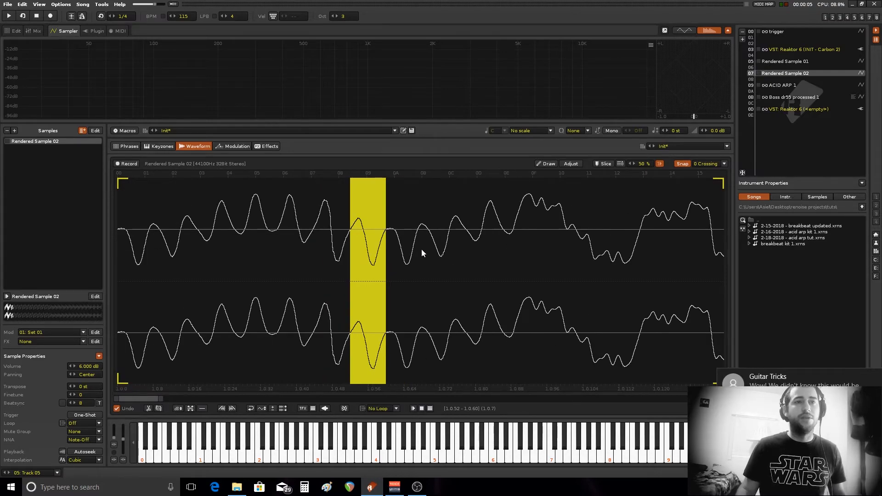
scroll(390, 276, "down", 4)
scroll(152, 246, "up", 4)
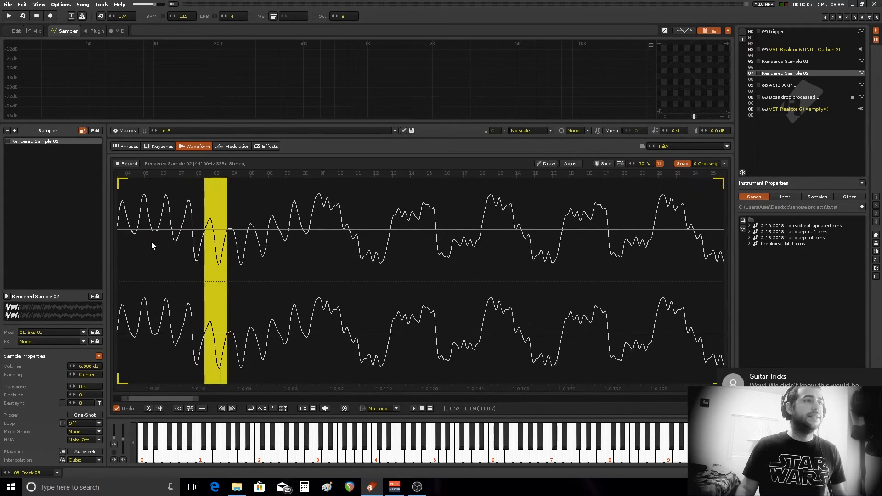
scroll(315, 252, "right", 1)
scroll(384, 246, "down", 1)
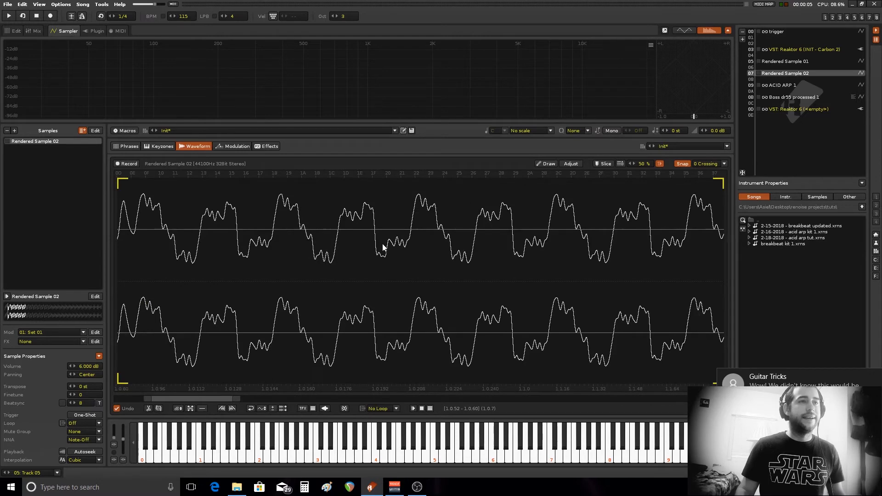
left_click_drag(413, 241, 478, 259)
scroll(461, 265, "down", 4)
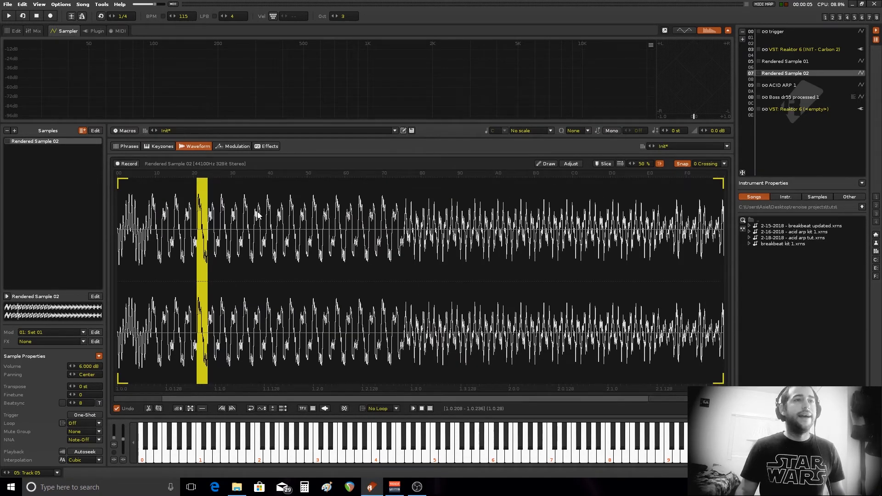
left_click(216, 260)
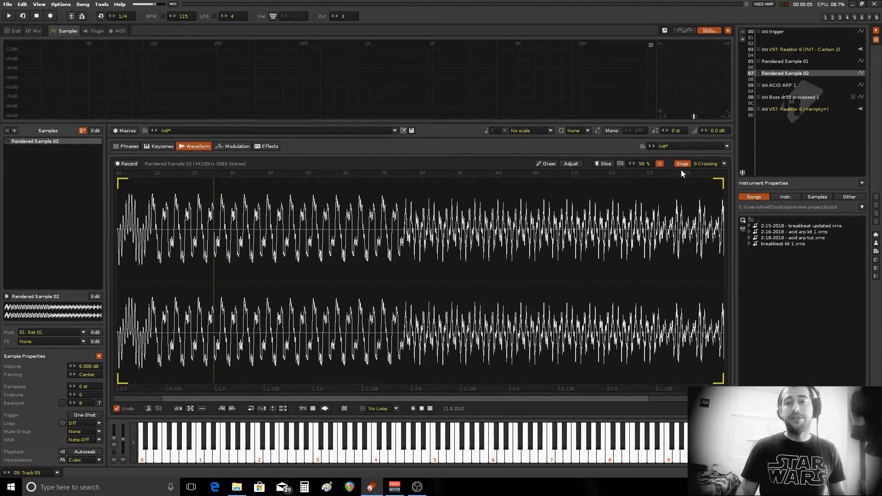
- Open the Zero Crossings slicing tool for Rendered Sample 02 and move its dialog clear of the waveform
left_click(102, 5)
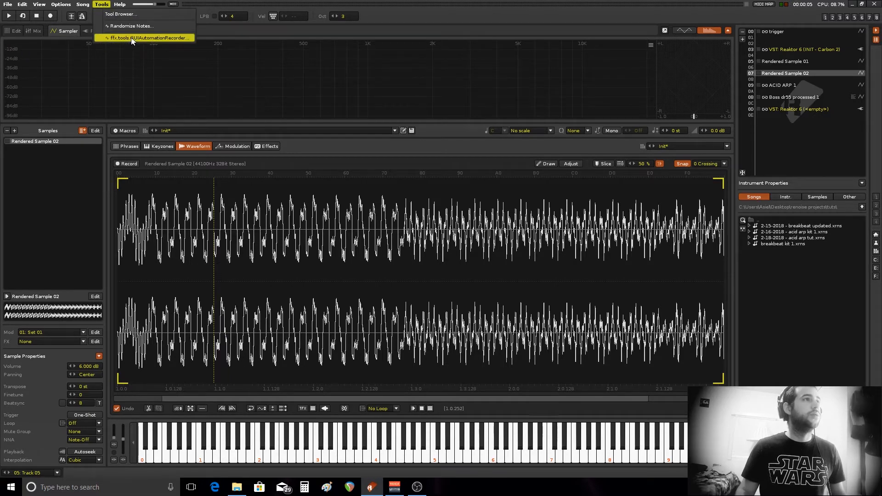
left_click(365, 269)
right_click(343, 252)
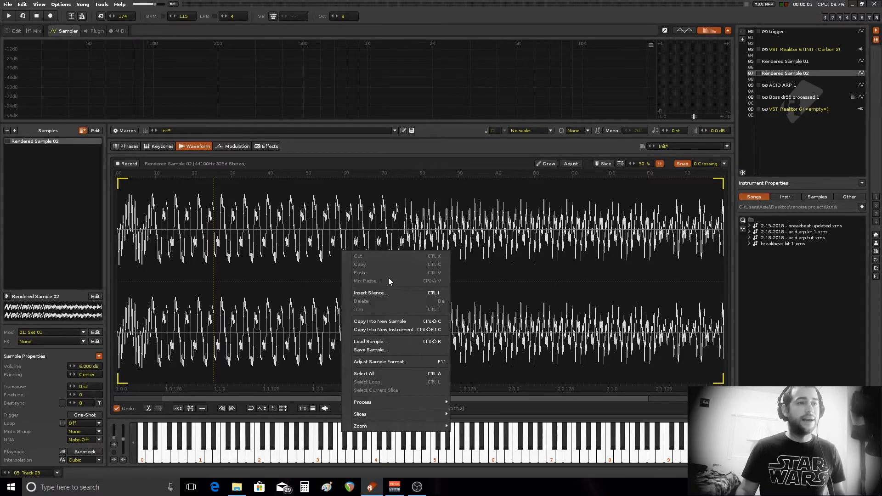
mouse_move(414, 412)
left_click(513, 471)
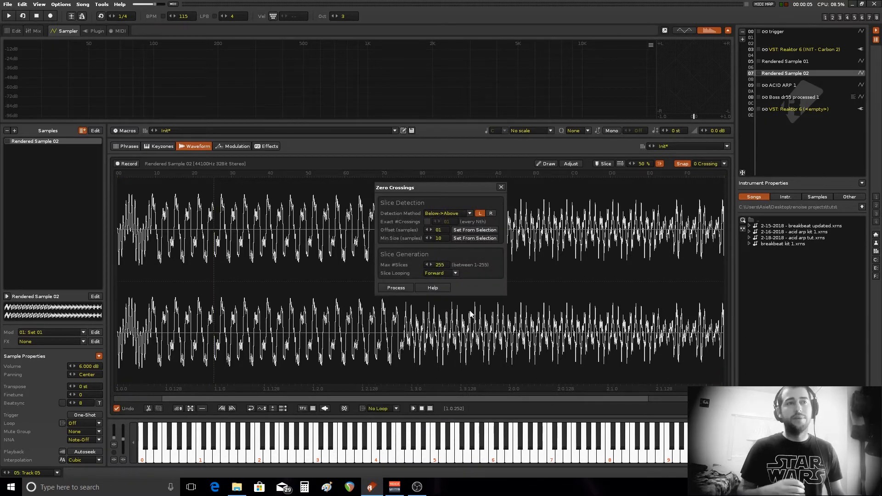
left_click_drag(446, 188, 507, 70)
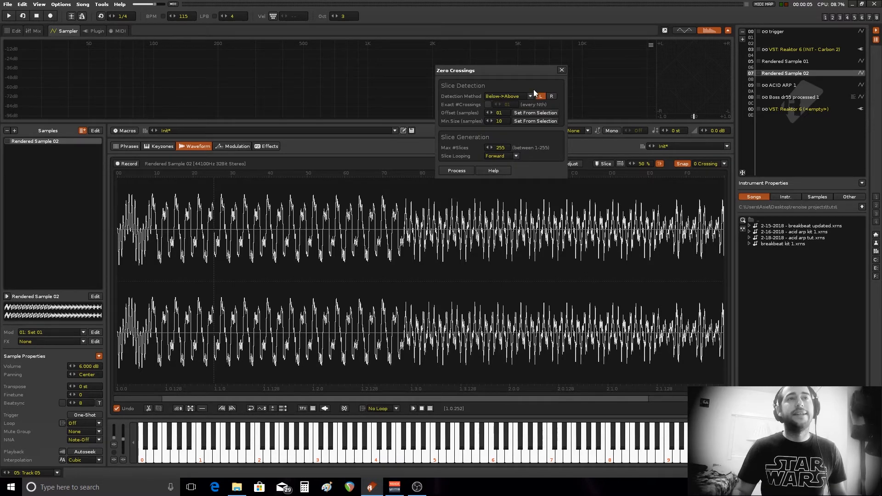
- Keep the Below->Above detection method and select a single wave cycle from 1.1.100 to 1.1.132 in the sample
left_click(530, 94)
left_click(547, 136)
scroll(257, 248, "up", 6)
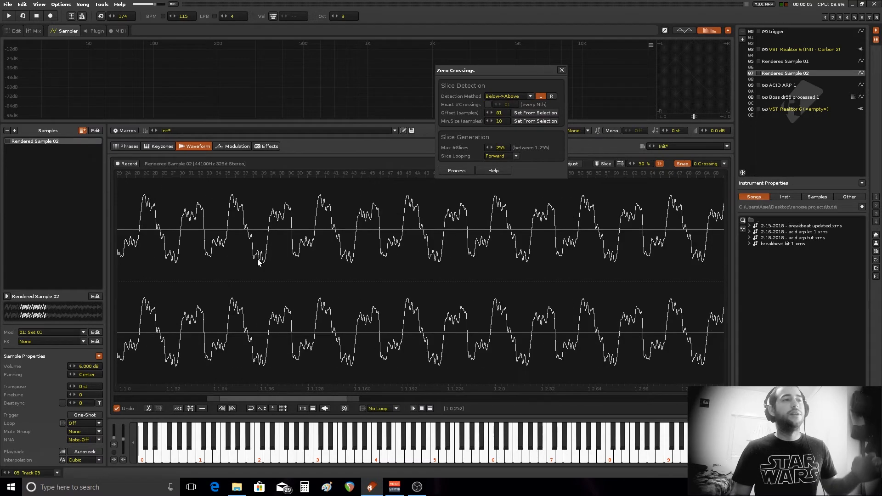
left_click(255, 236)
left_click_drag(255, 236, 330, 248)
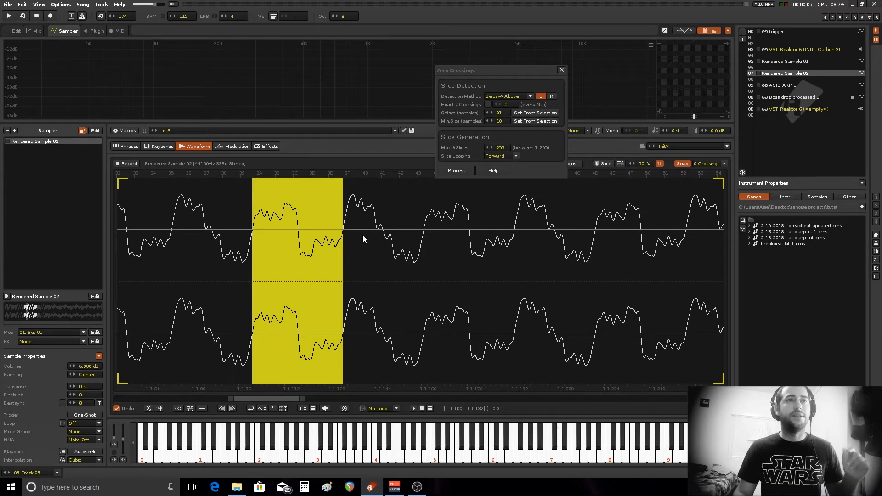
scroll(371, 228, "down", 2)
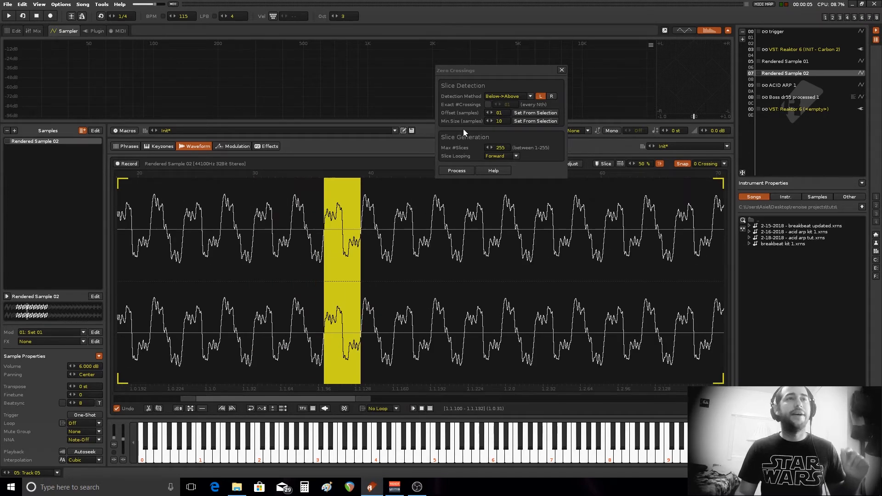
- Limit the zero-crossing slicing to a maximum of 120 slices, keeping forward slice looping
double_click(501, 148)
type("120")
key("Return")
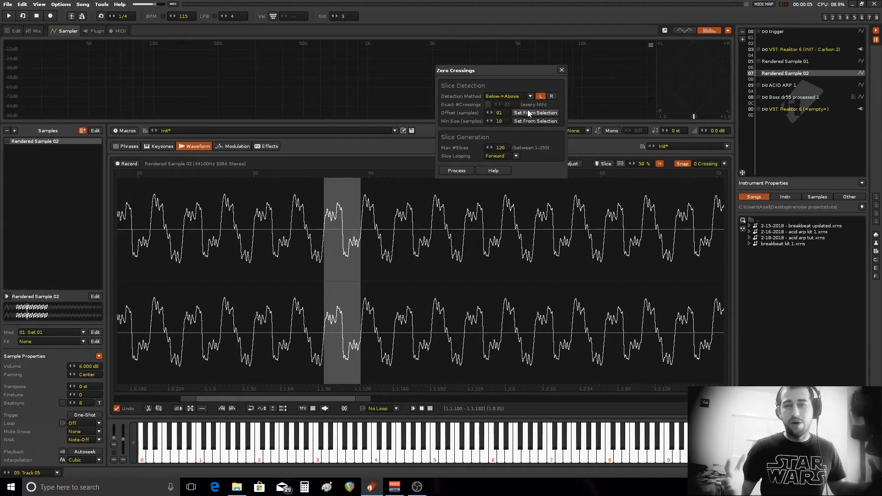
left_click(500, 168)
mouse_move(513, 165)
left_mouse_down()
mouse_move(514, 263)
mouse_move(515, 156)
left_mouse_up()
left_click(515, 143)
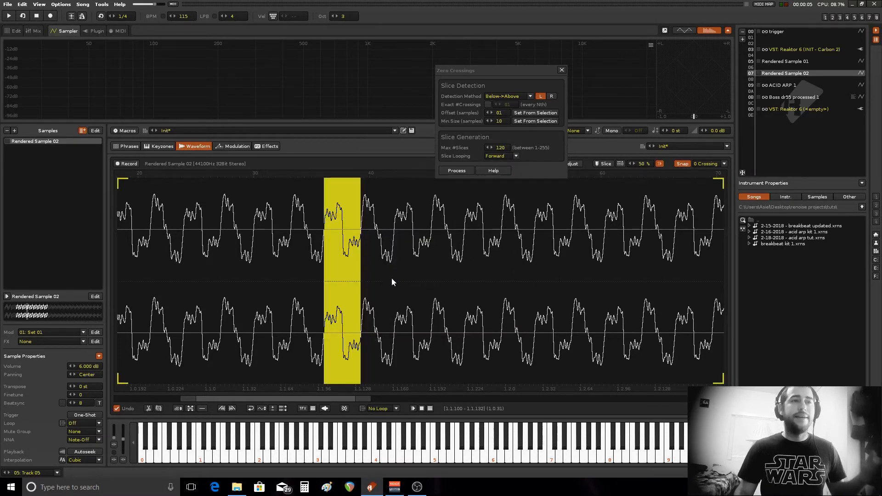
- Slice Rendered Sample 02 with exact crossings enabled at every 1, check the markers along the waveform and close the slicing dialog
scroll(397, 280, "down", 2)
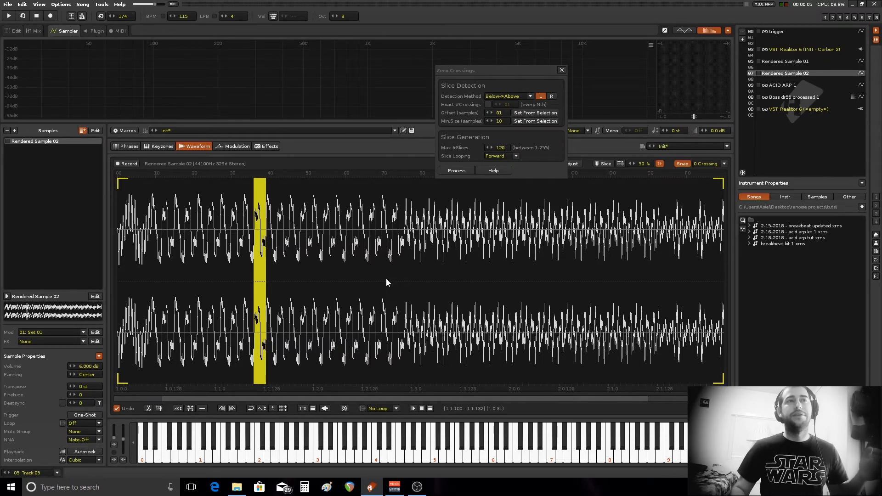
left_click(489, 105)
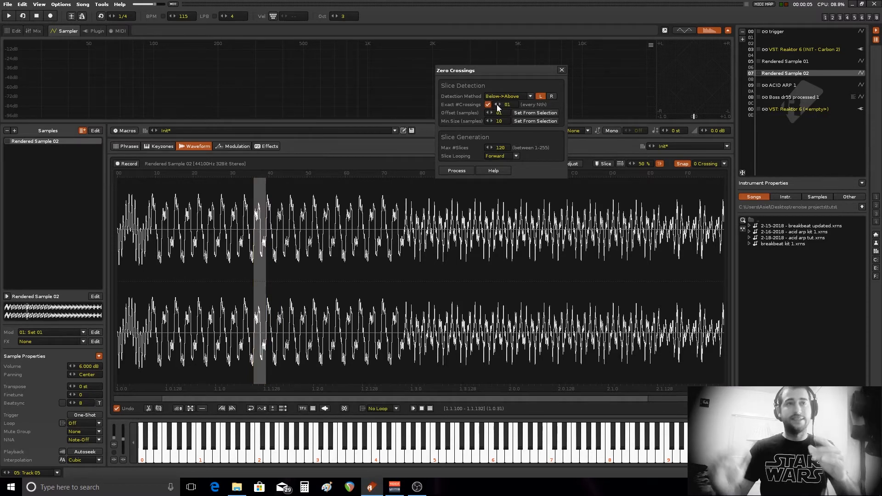
left_click(456, 170)
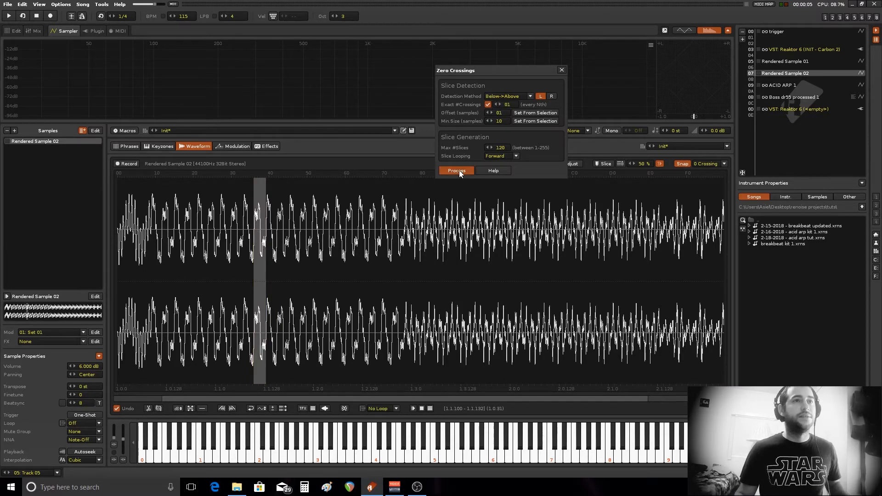
scroll(129, 218, "up", 3)
scroll(129, 219, "up", 6)
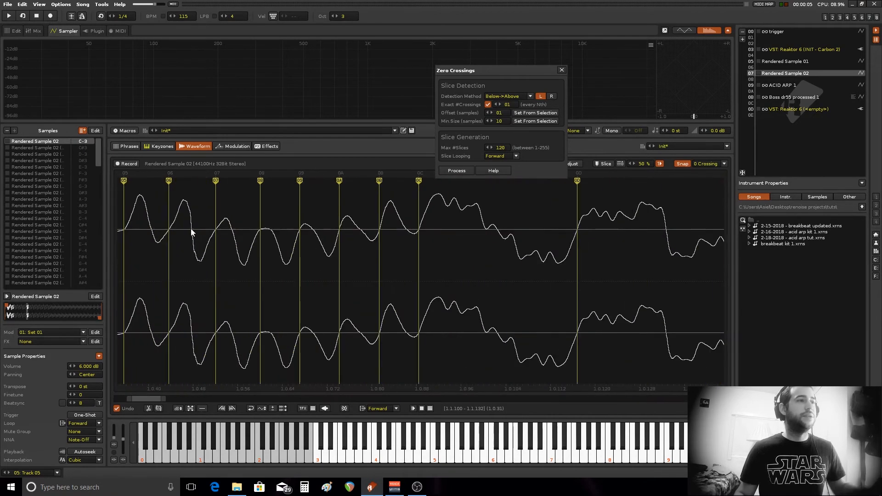
scroll(192, 232, "down", 5)
scroll(263, 237, "down", 2)
scroll(262, 233, "down", 2)
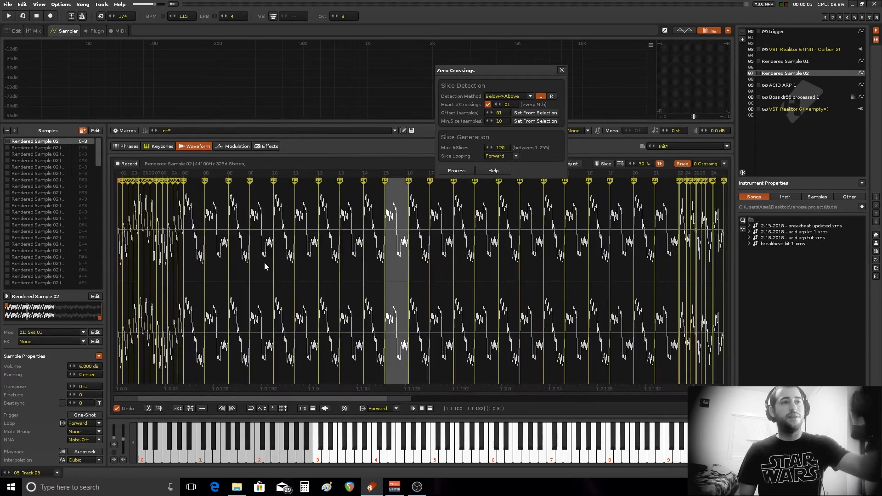
left_click(561, 70)
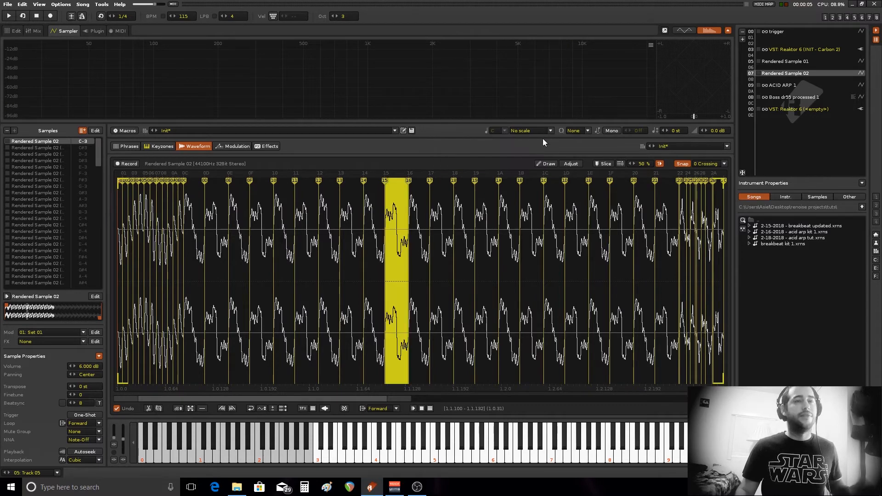
- Clear the waveform selection, show the sliced instrument's keyzones and audition a few mapped slices
left_click(265, 251)
left_click(157, 144)
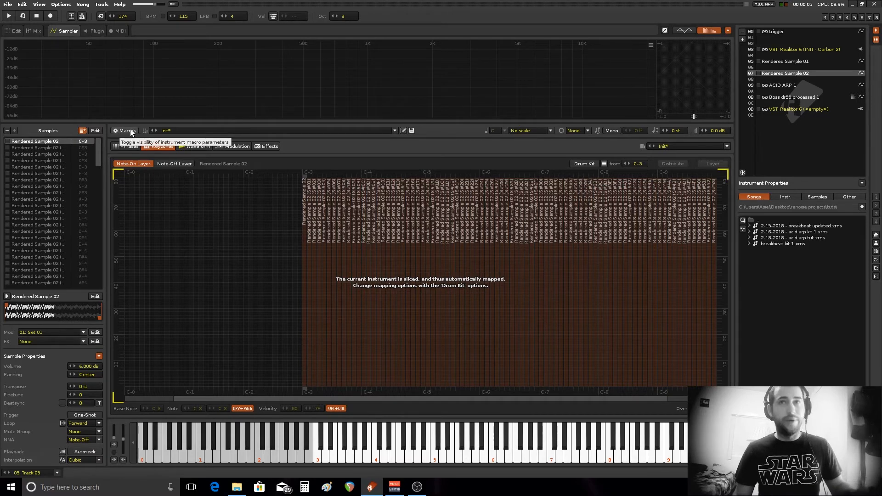
key("g")
key("q")
key("e")
- Destructively render the slices of Rendered Sample 02 into separate samples
left_click(69, 142)
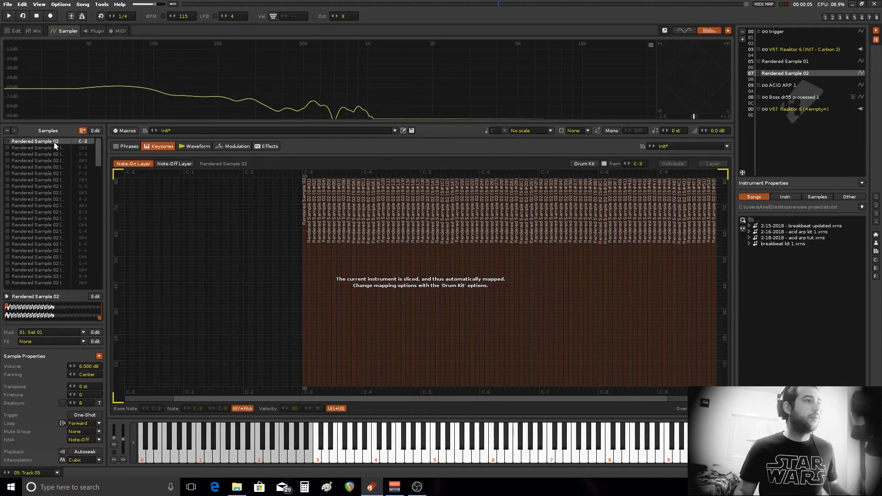
right_click(54, 140)
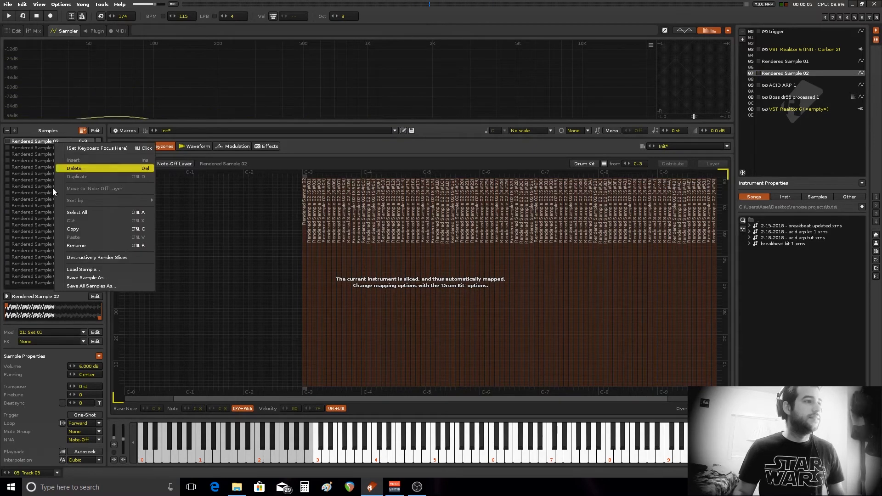
left_click(116, 259)
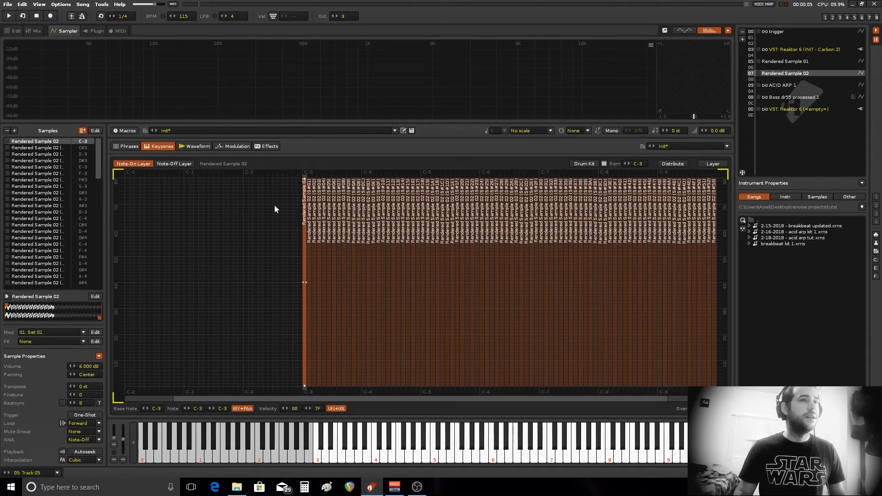
- Select all rendered slice samples through the last one and layer them over the whole keyboard range
left_click_drag(102, 177, 102, 302)
left_click(50, 282, "shift")
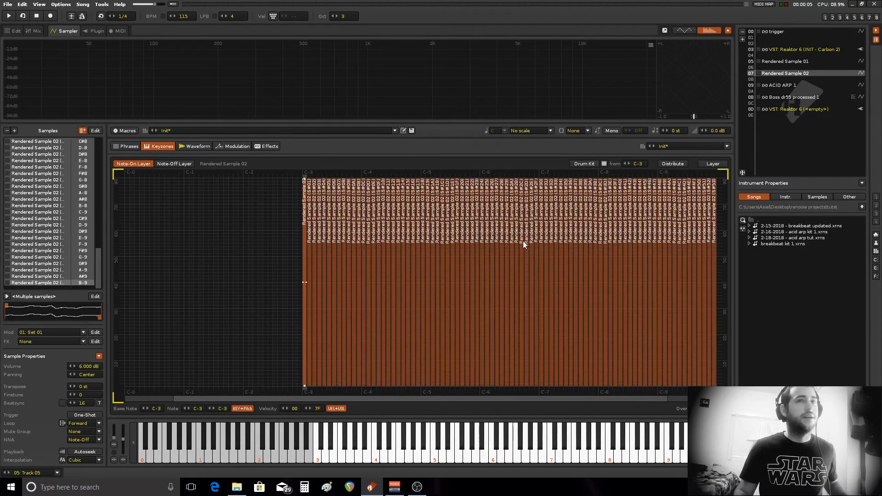
left_click(712, 163)
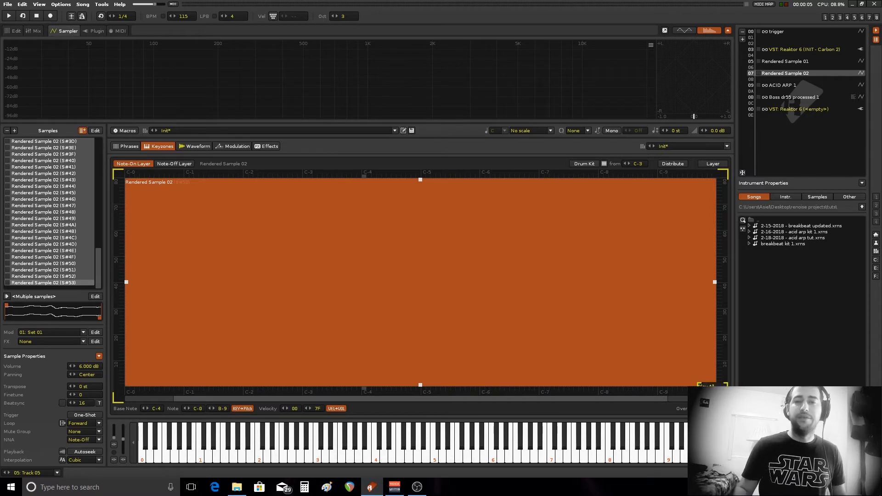
- Audition the layered slices by playing C-4 repeatedly and C-3 once
key("q")
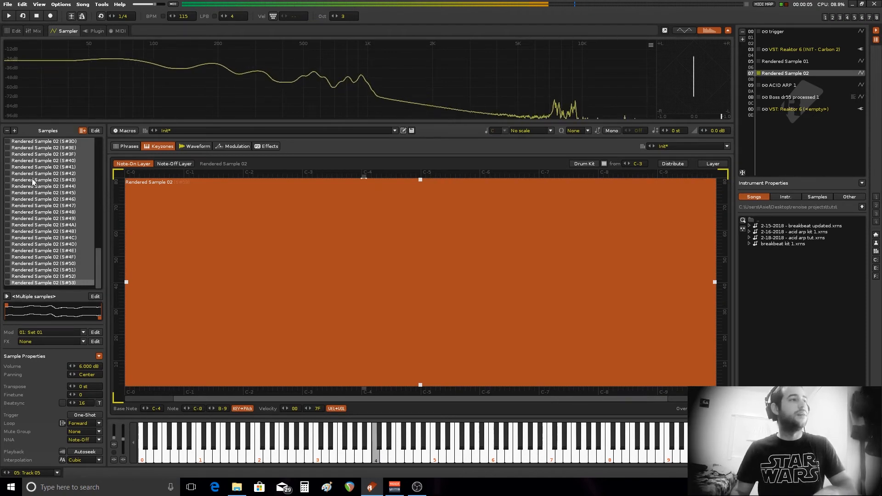
key("q")
left_click_drag(96, 261, 101, 236)
key("q")
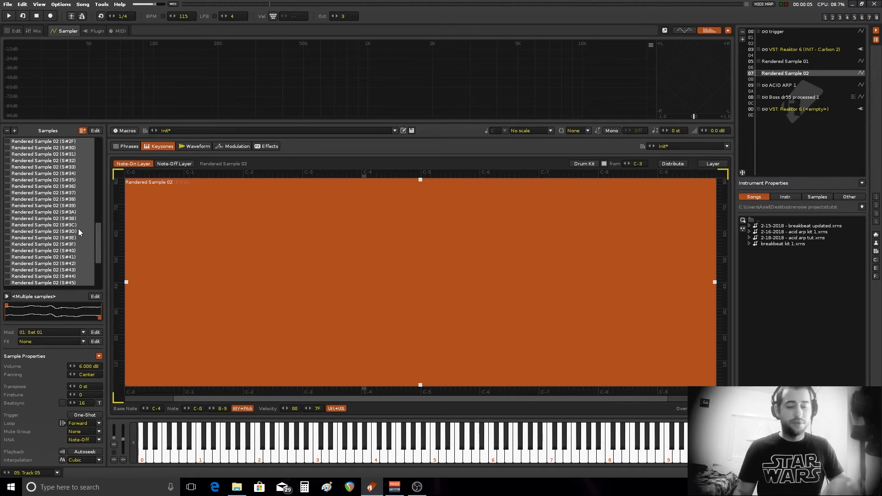
key("q")
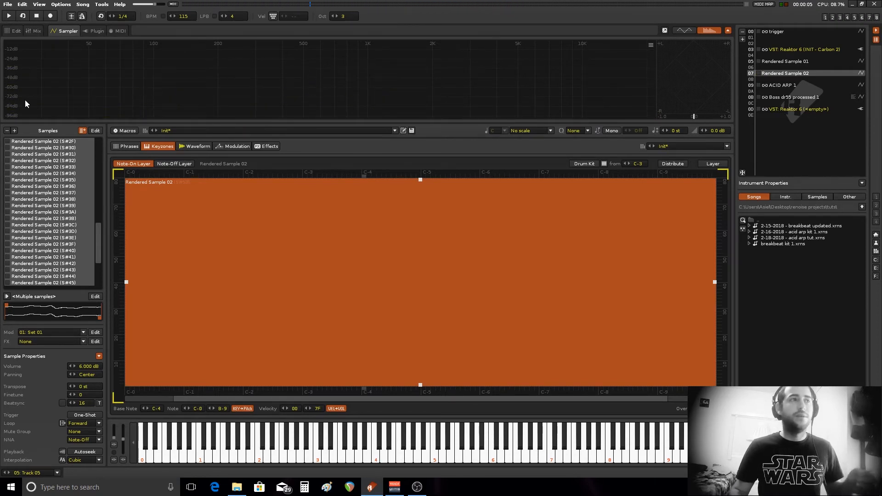
key("z")
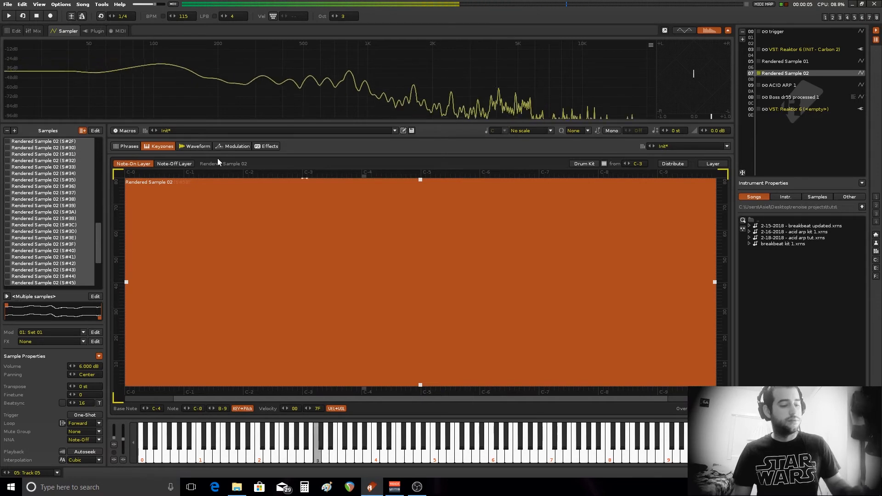
- Show the waveform view and browse the individual slice samples, up to S#1B and back down to S#24, comparing their single-cycle shapes
left_click(192, 146)
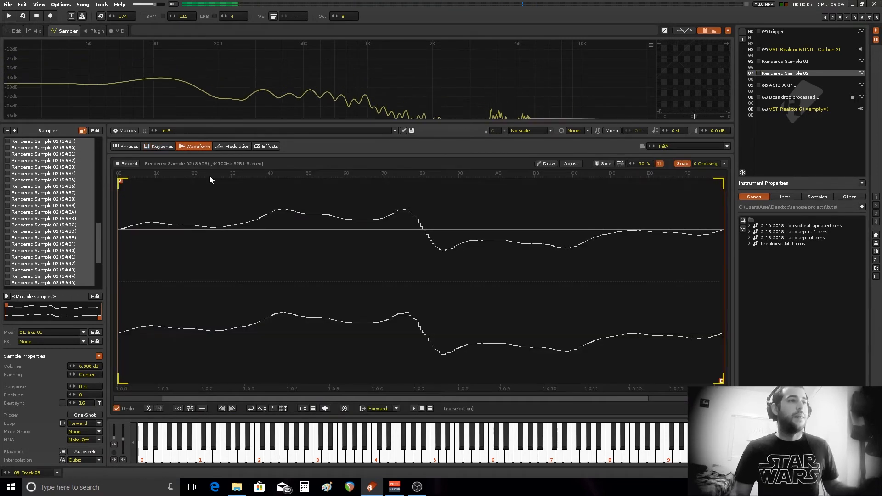
left_click(51, 187)
key("Up")
key("Up")
key("Up")
key("Up")
key("Up")
key("Up")
key("Up")
key("Up")
key("Up")
key("Up")
key("Up")
key("Up")
key("Up")
key("Up")
key("Up")
key("Up")
key("Up")
key("Up")
key("Up")
key("Up")
key("Up")
key("Up")
key("Up")
key("Up")
key("Up")
key("Up")
key("Up")
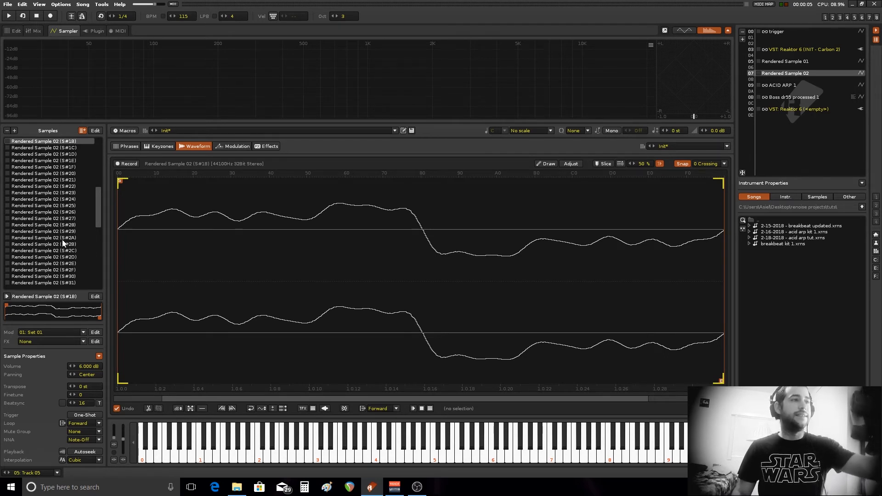
key("Down")
key("Down")
key("Down")
key("Down")
key("Down")
key("Down")
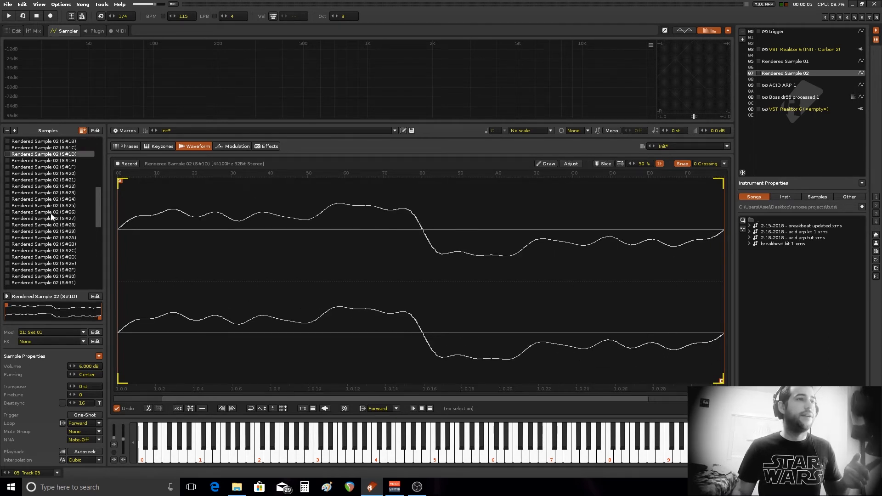
key("Down")
key("Down")
key("Down")
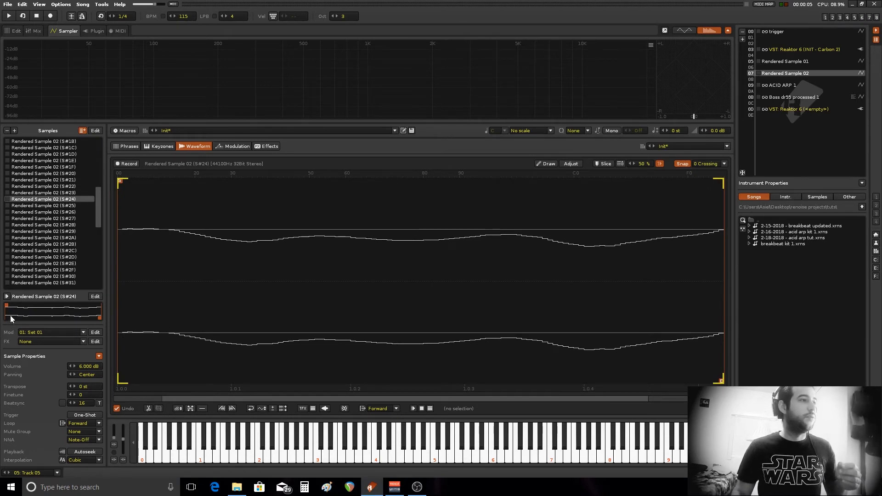
- Preview slice S#24 and browse the nearby slices to examine the waveform of S#22
left_click(7, 297)
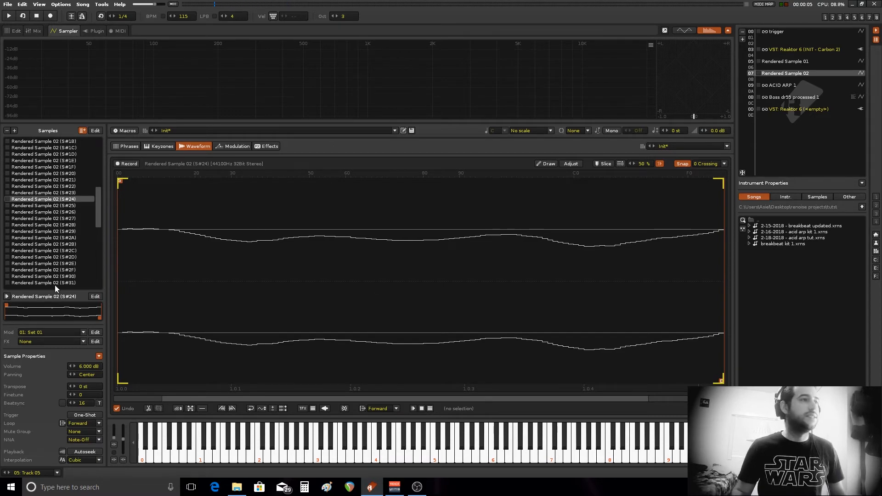
scroll(35, 211, "down", 7)
scroll(34, 212, "up", 9)
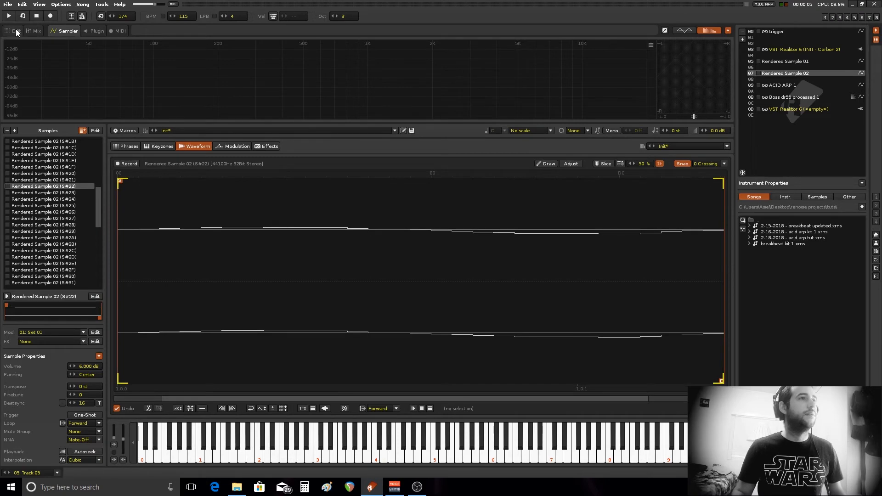
- In the pattern editor, enter C-4 notes for instrument 07 on Track 05 every four lines from 00 to 24
left_click(16, 31)
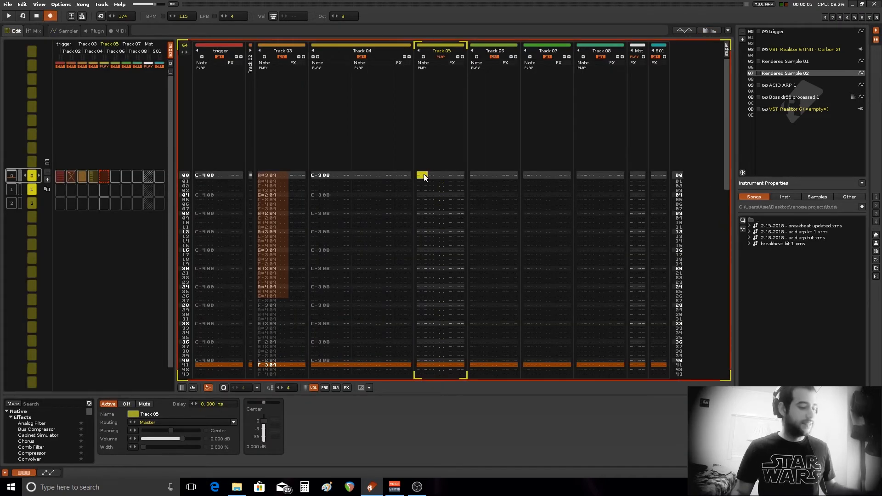
key("q")
key("q")
key("q")
key("q")
key("q")
key("q")
key("q")
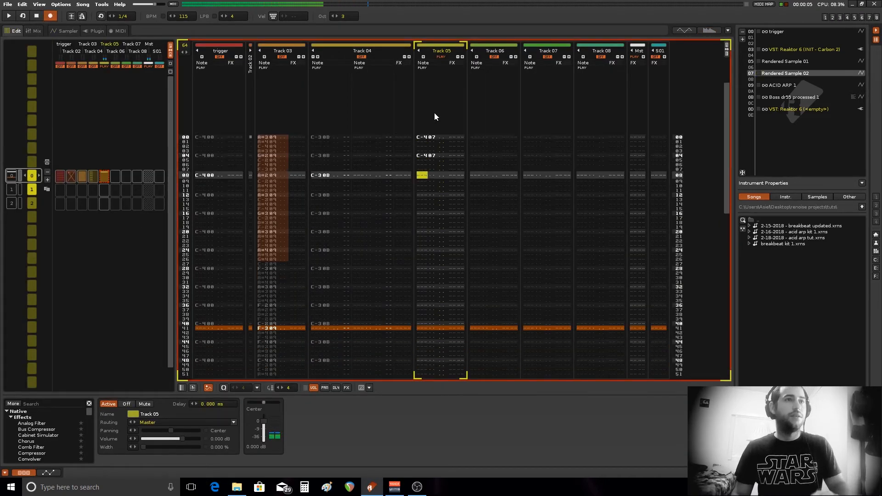
- Fill every line of Track 05 with C-4 notes for instrument 07 and play the pattern
left_click(428, 90)
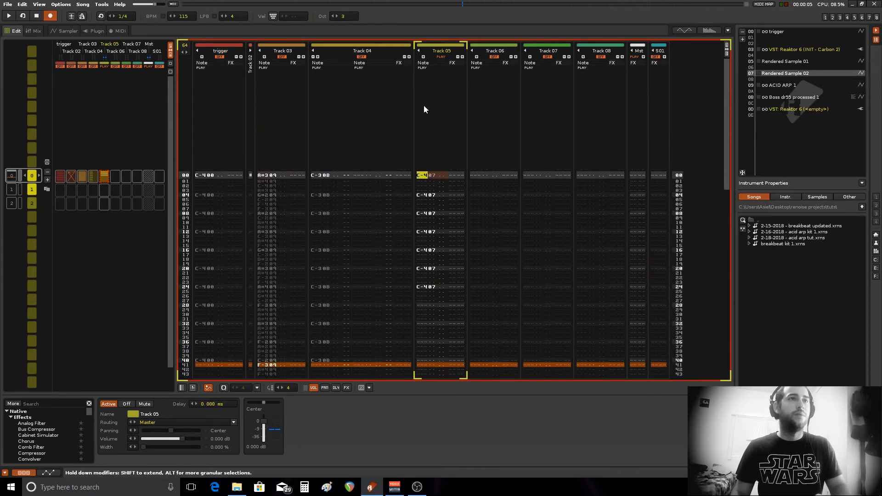
right_click(424, 172)
left_click(429, 187)
left_click(423, 184)
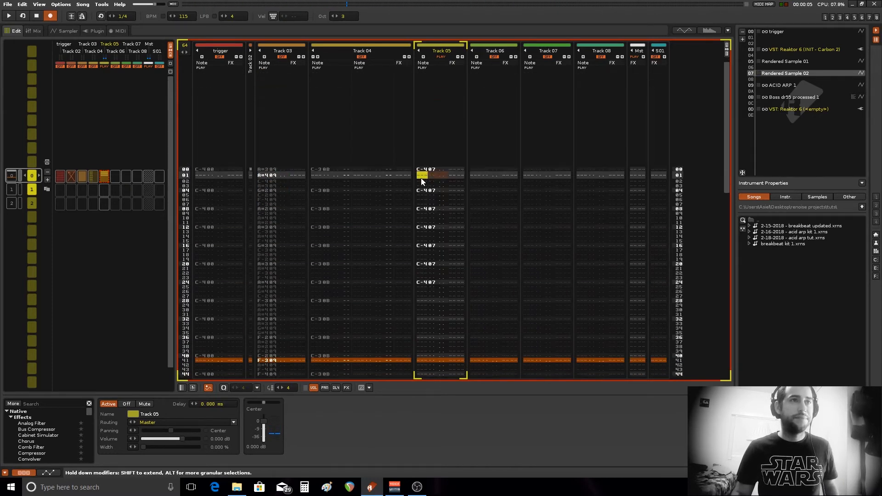
right_click(422, 173)
left_click(423, 174)
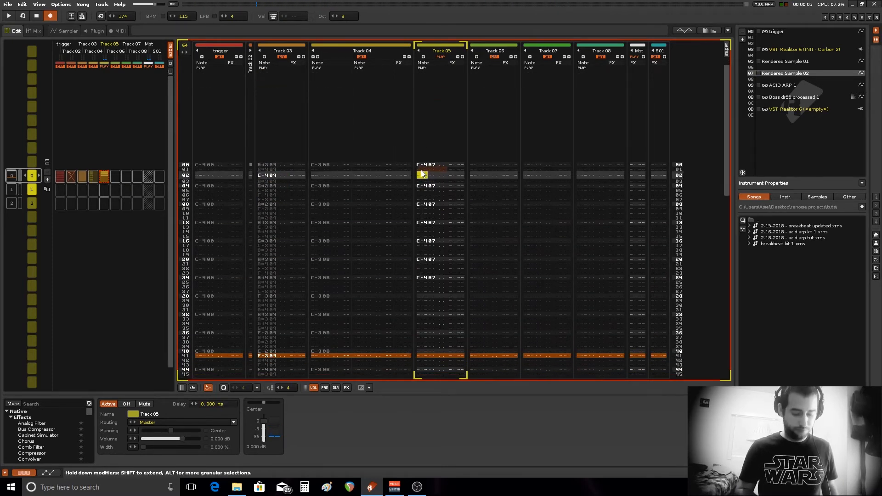
left_click(421, 170)
right_click(428, 174)
left_click(455, 204)
key("space")
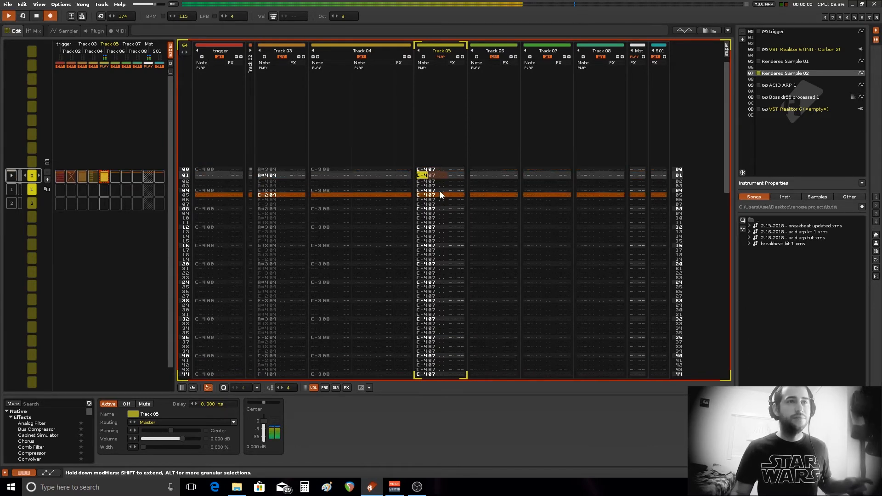
- Show the keyzones of Rendered Sample 02 in the sampler and play the pattern while watching which slices trigger in the sample list
left_click(64, 30)
key("space")
left_click(158, 146)
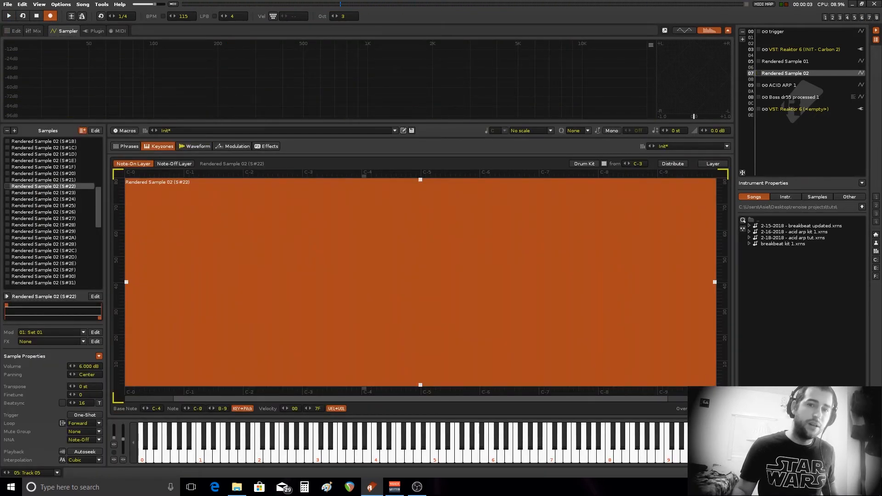
key("space")
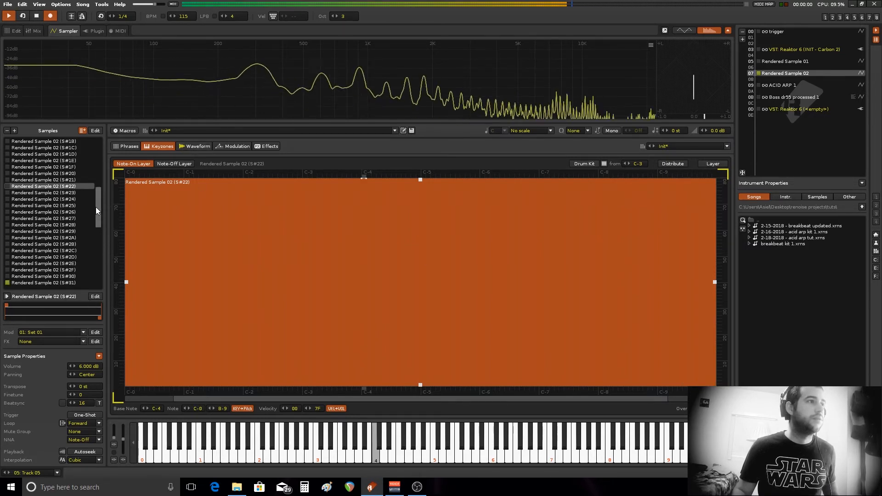
left_click_drag(96, 207, 97, 271)
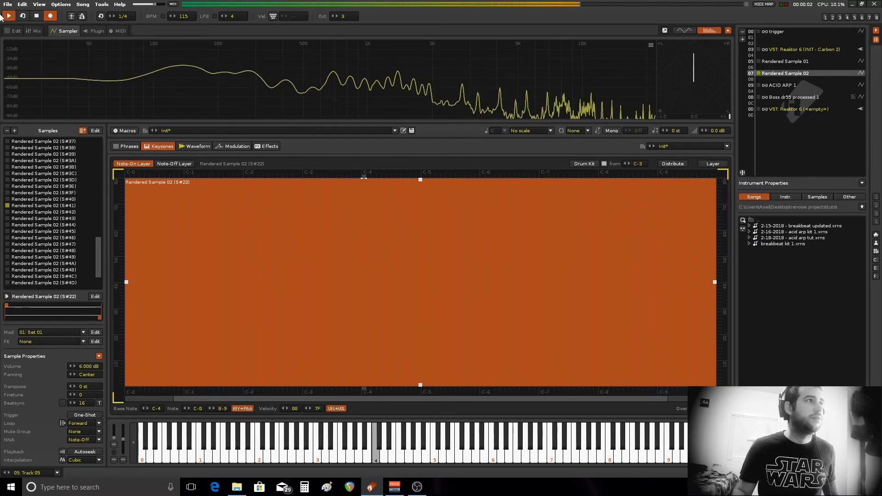
- In the mixer, turn Track 05's solo off and back on during playback
key("F3")
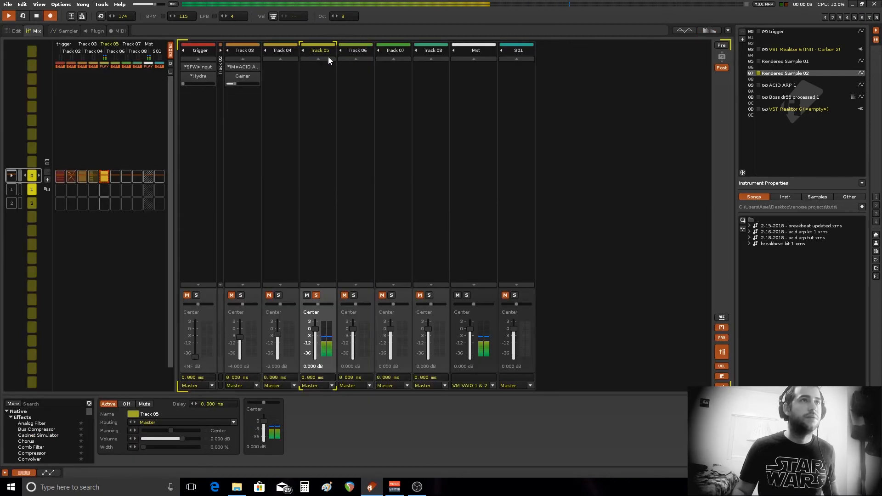
left_click(316, 295)
left_click(317, 295)
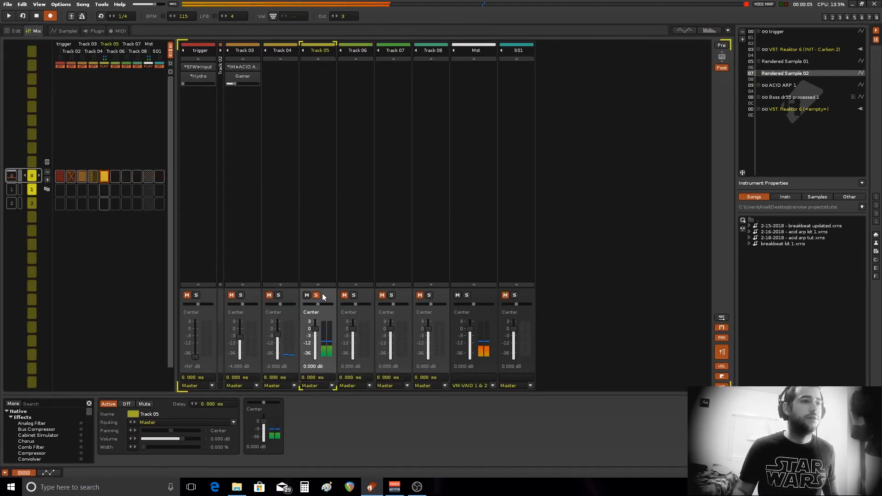
- Return to the sampler and examine the waveforms of Rendered Sample 02's slices one by one from S#15 to S#24
left_click(72, 31)
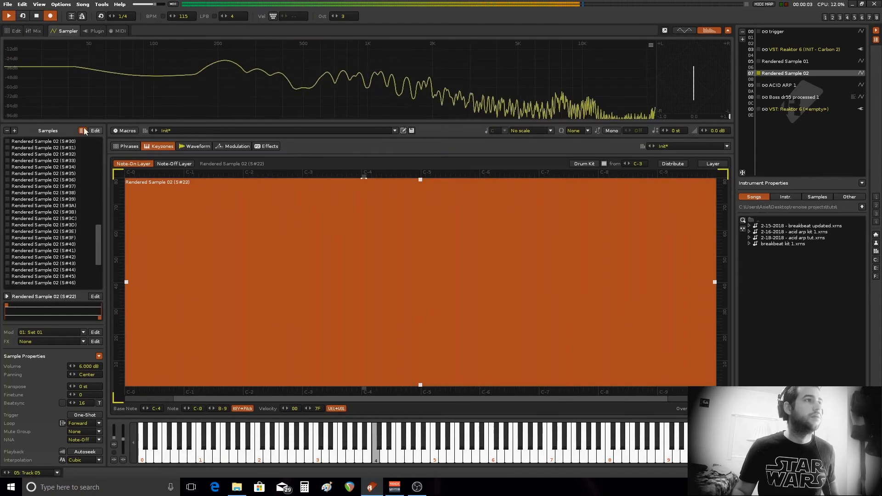
left_click_drag(95, 238, 99, 194)
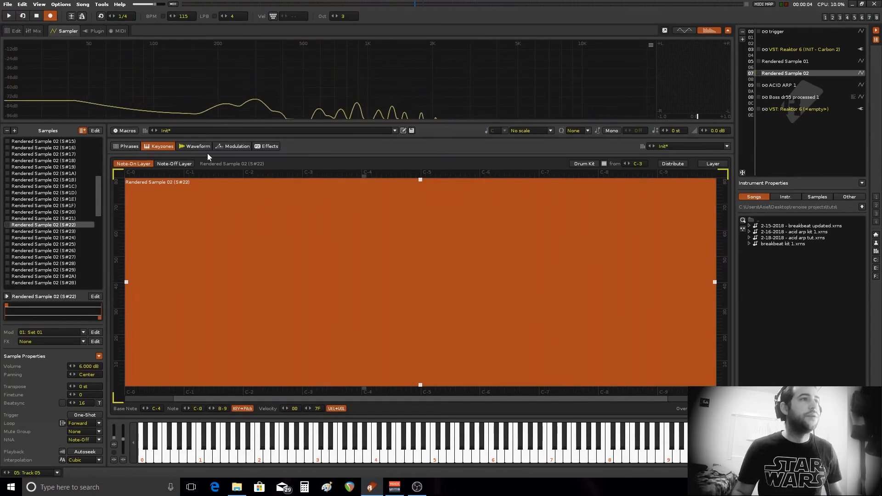
left_click(195, 146)
left_click(49, 141)
key("Down")
key("Down")
key("Down")
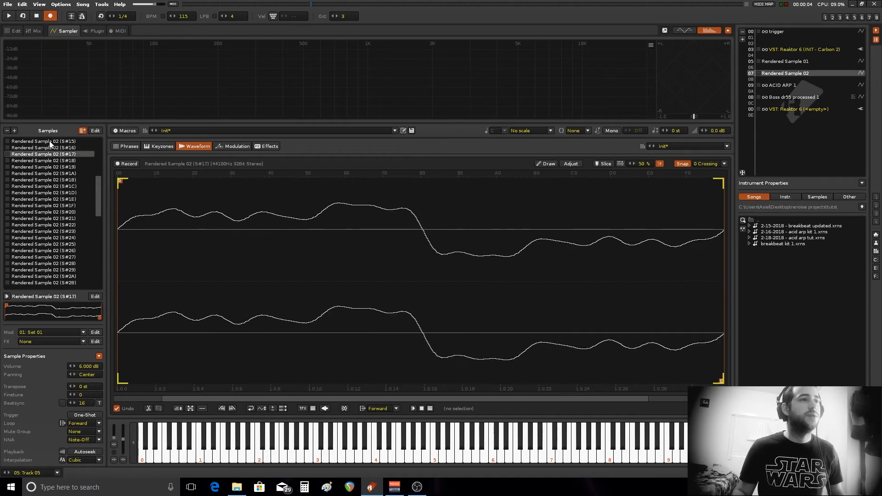
key("Down")
key("Down")
key("Down")
key("Down")
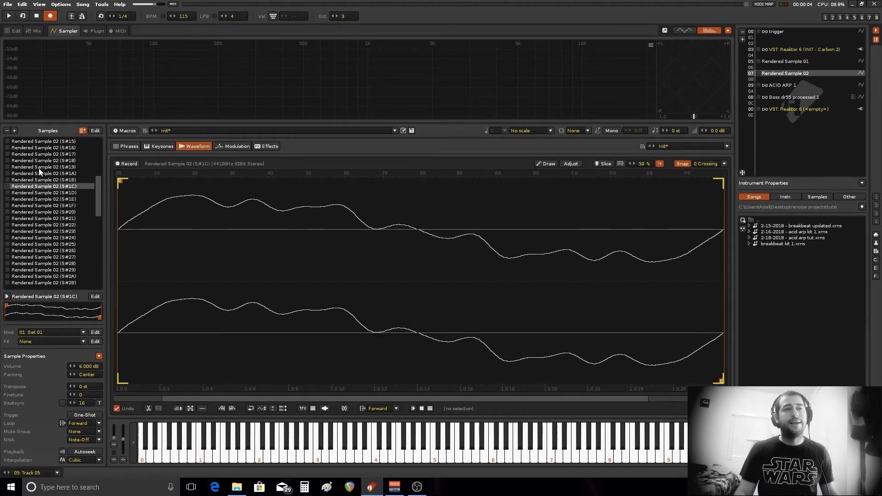
key("Down")
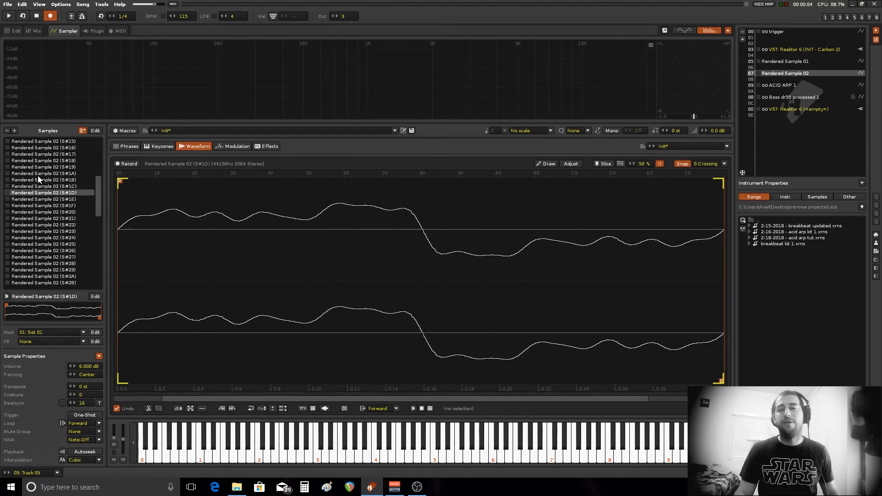
key("Down")
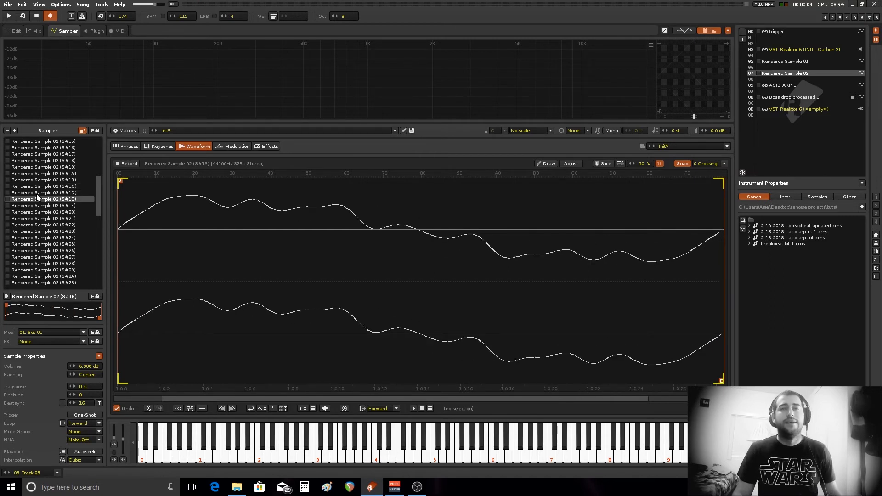
key("Down")
key("Down")
key("Down")
key("Down")
key("Down")
key("Down")
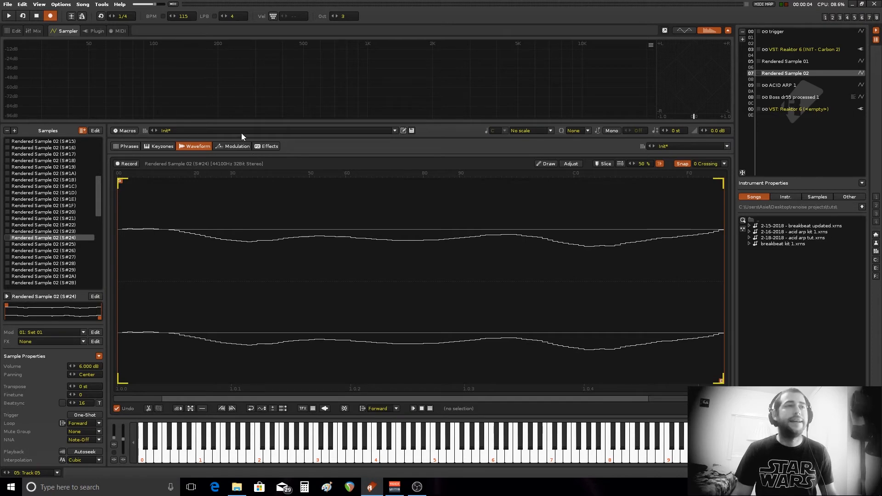
- Switch to the ACID ARP 1 instrument and examine the waveforms of its slices between S#1B and S#25
left_click(233, 148)
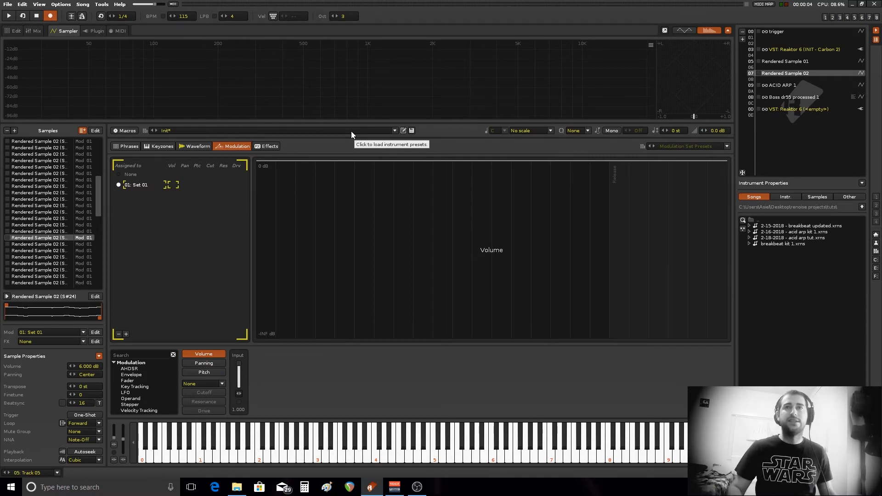
left_click(764, 87)
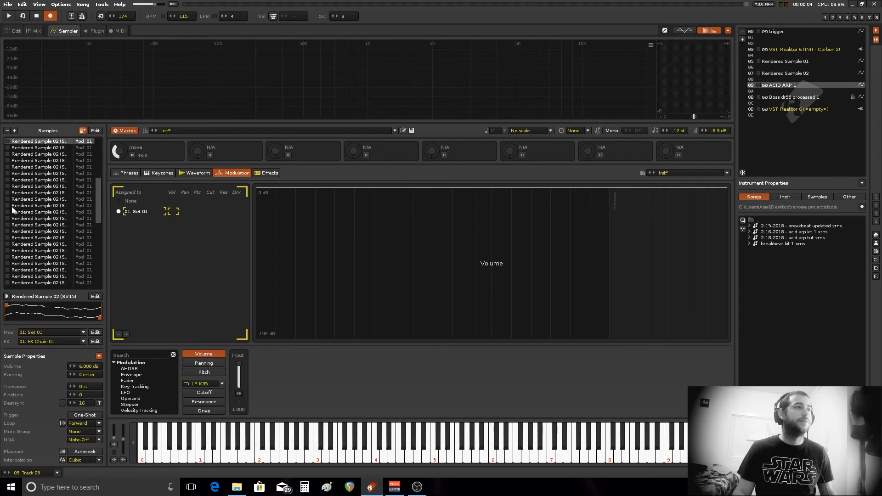
left_click(56, 154)
left_click(49, 180)
left_click(194, 174)
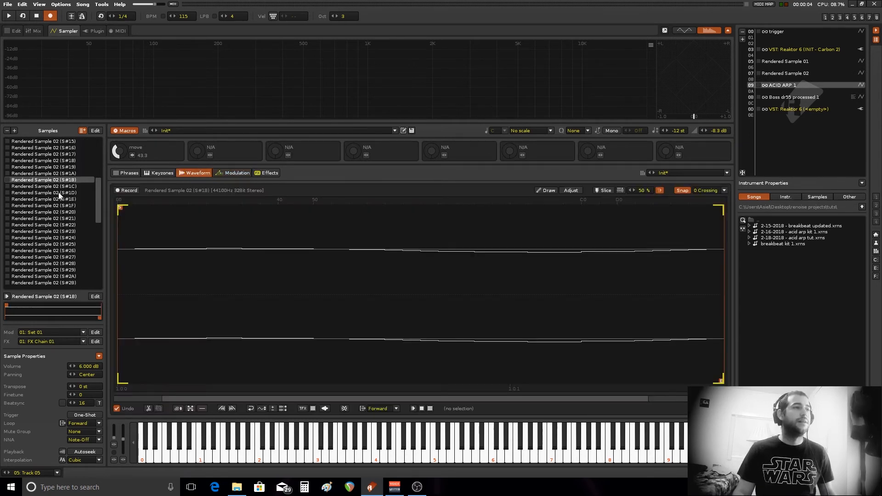
left_click(58, 193)
left_click(56, 212)
left_click(55, 218)
left_click(55, 232)
left_click(56, 243)
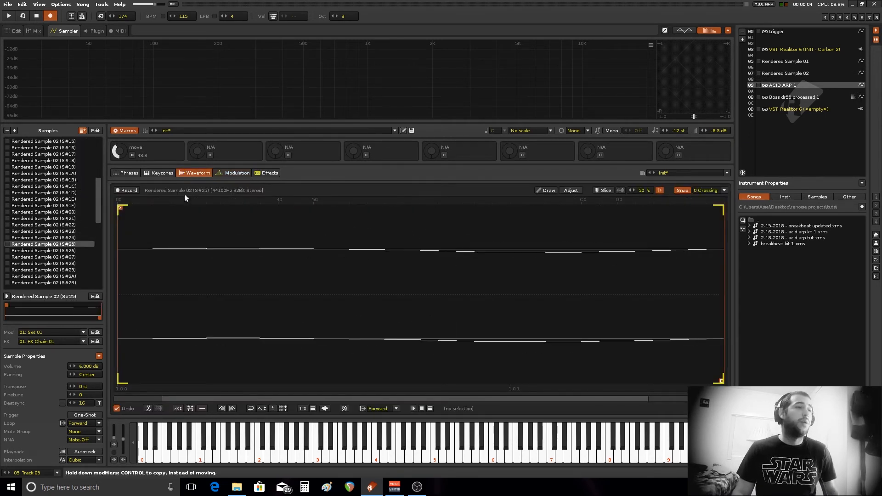
- Review ACID ARP 1's effects chain and modulation set
left_click(233, 174)
left_click(269, 173)
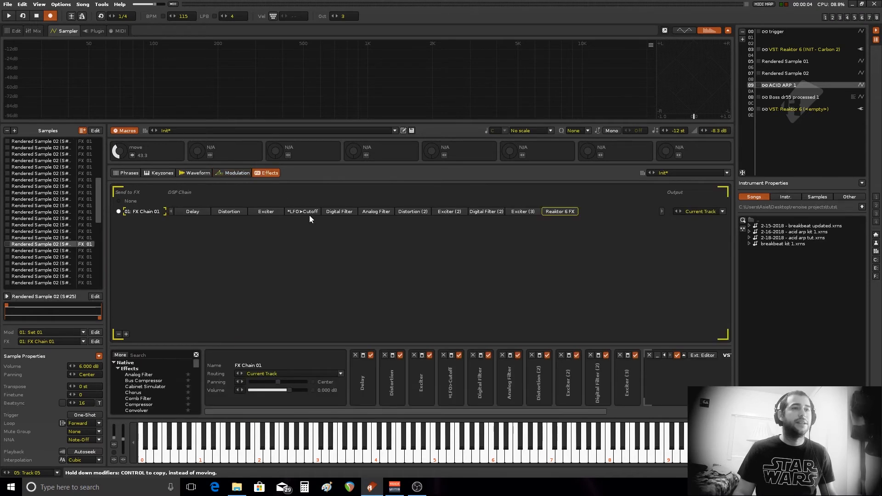
left_click(232, 173)
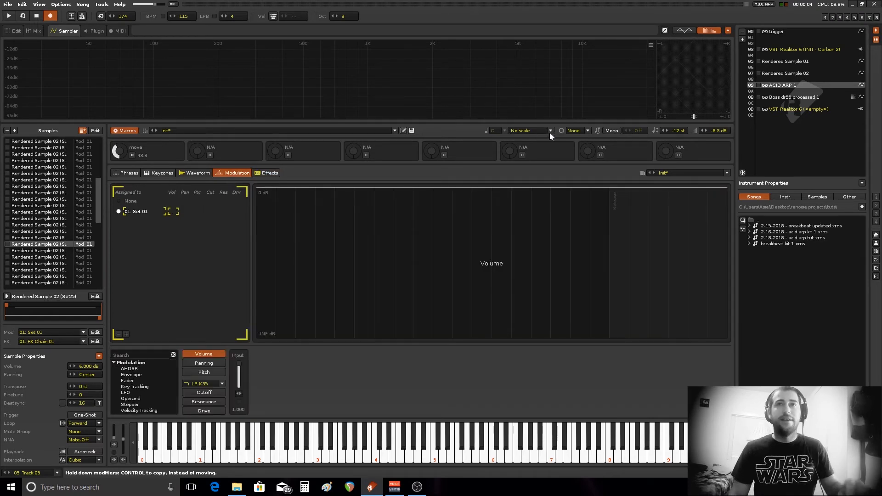
- In the mixer, solo Track 03 and lower Track 05's volume to -INF dB while playing the acid arpeggio
left_click(36, 30)
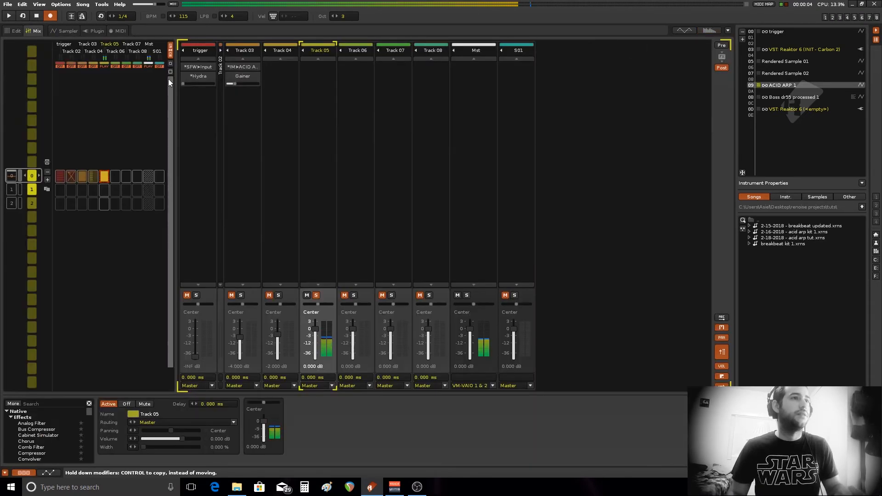
left_click(236, 126)
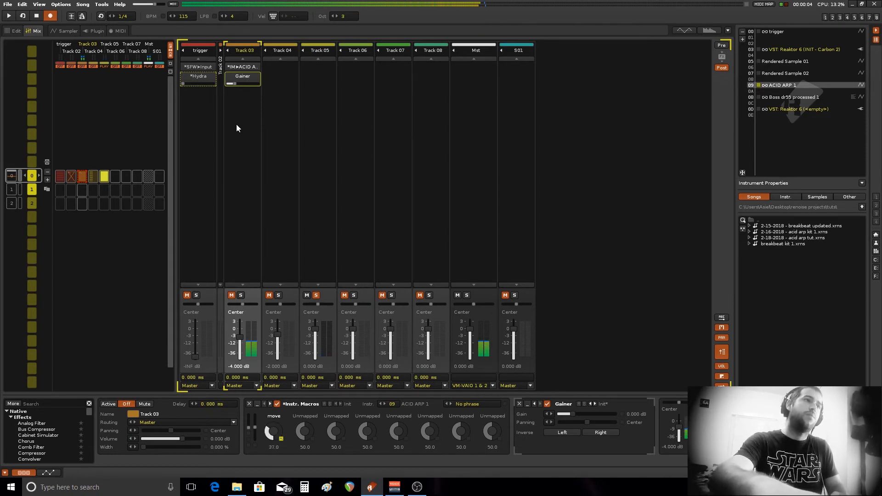
left_click(241, 295)
key("space")
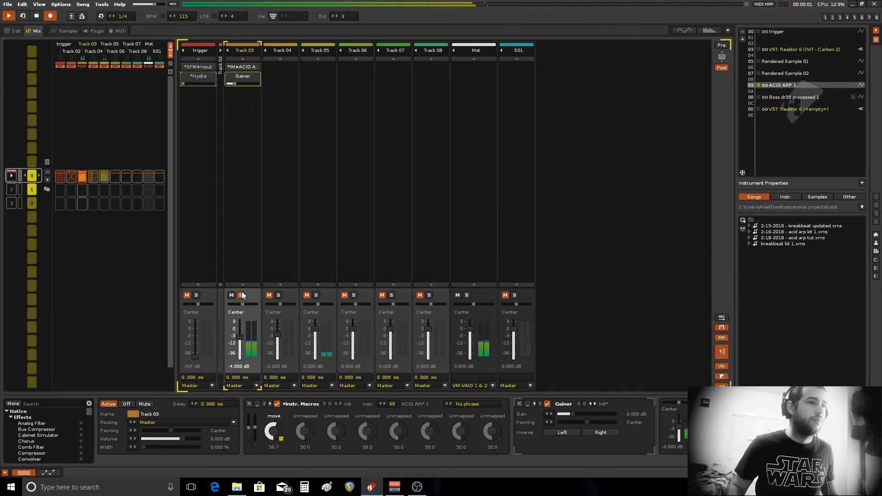
left_click_drag(315, 331, 315, 357)
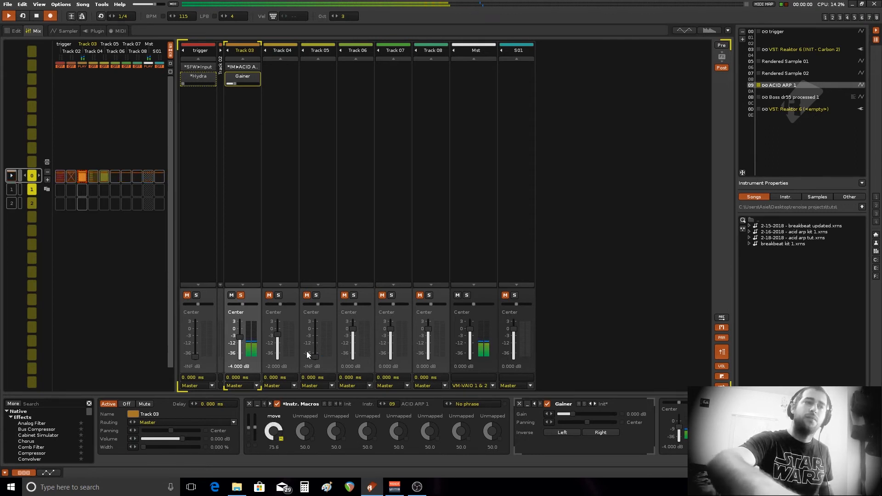
key("space")
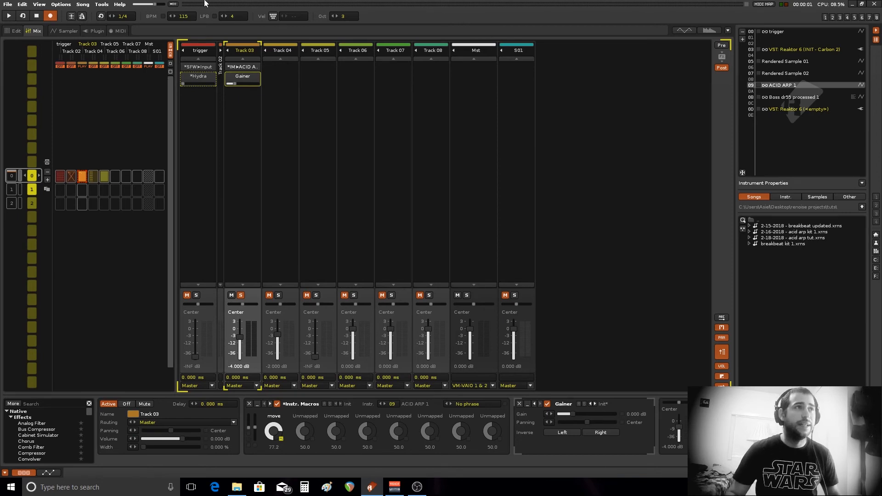
- In the pattern editor, enable all tracks except Track 05, play the full mix and turn off edit mode
left_click(8, 30)
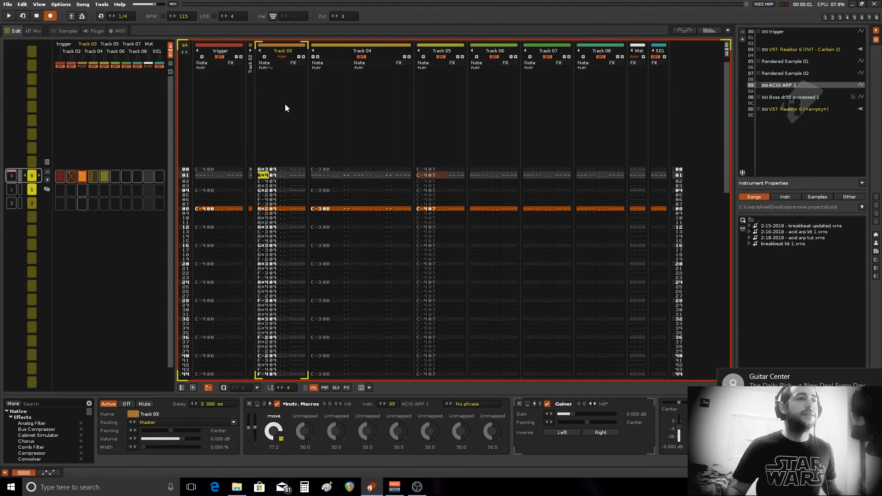
key("space")
key("space")
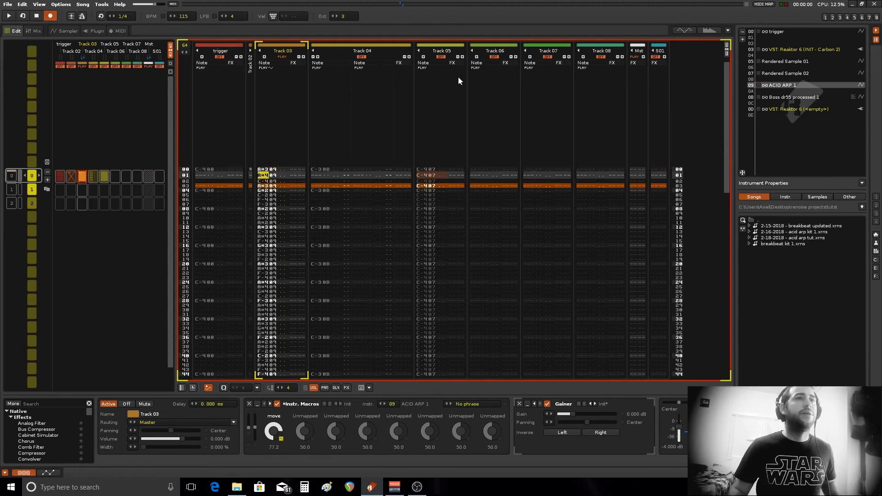
right_click(361, 57)
right_click(361, 56)
left_click(440, 56)
key("space")
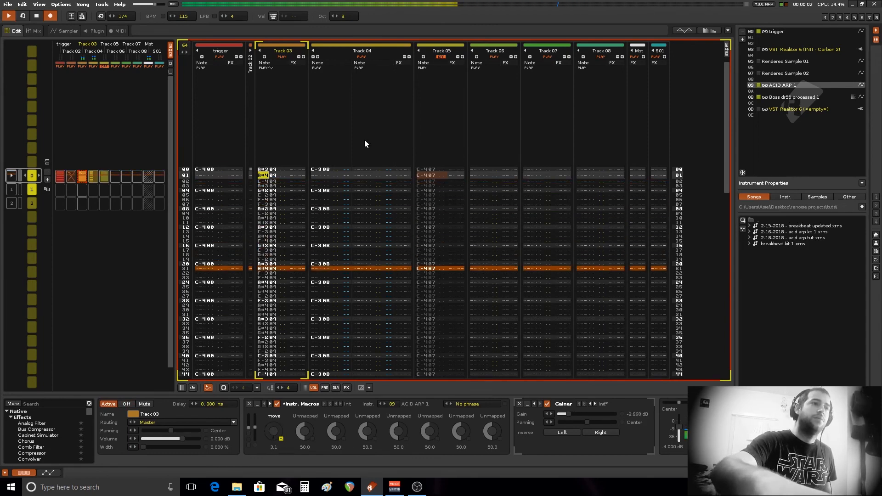
key("Escape")
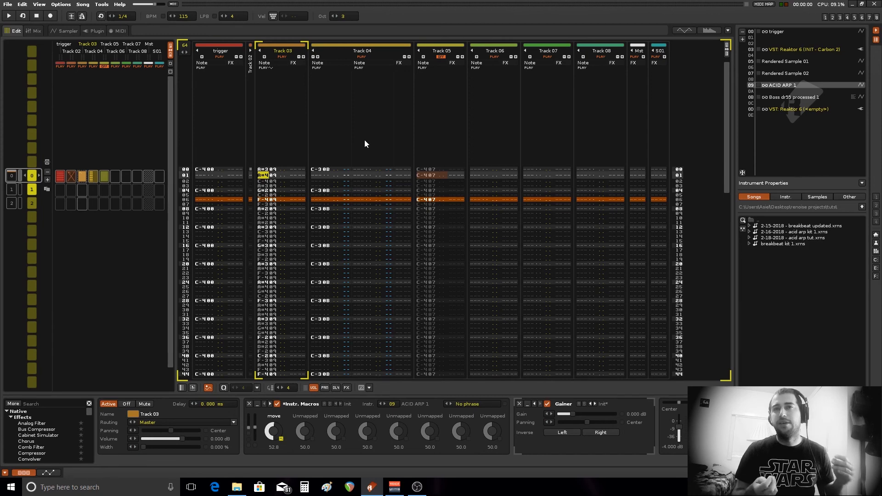
- Reopen the sampler and browse the waveforms of ACID ARP 1's slices from S#0E to S#32
left_click(66, 31)
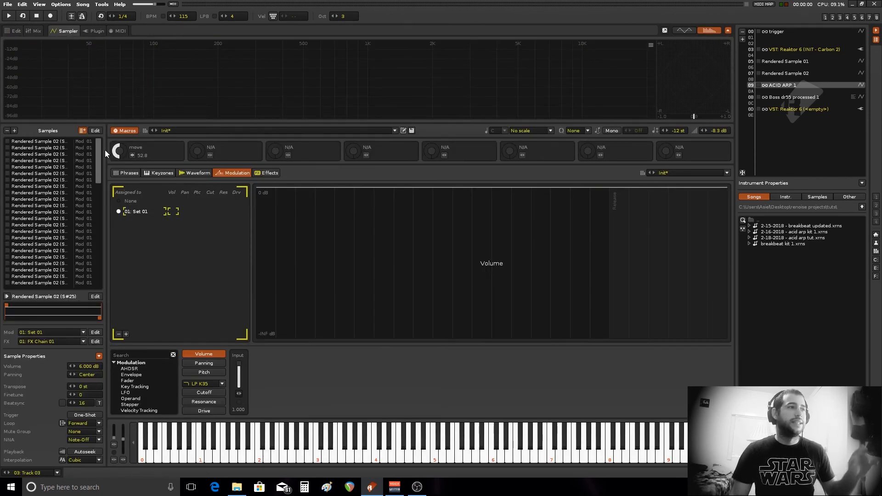
mouse_move(102, 176)
left_mouse_down()
mouse_move(102, 231)
mouse_move(105, 189)
left_mouse_up()
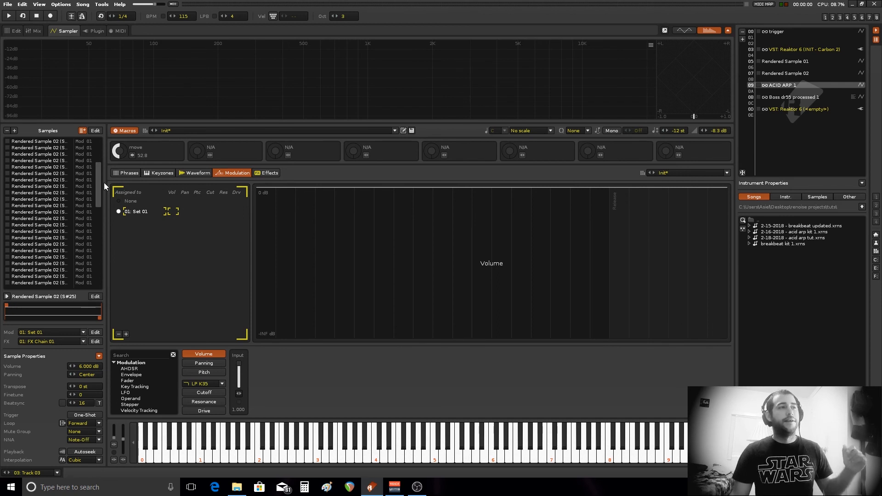
left_click_drag(99, 186, 95, 175)
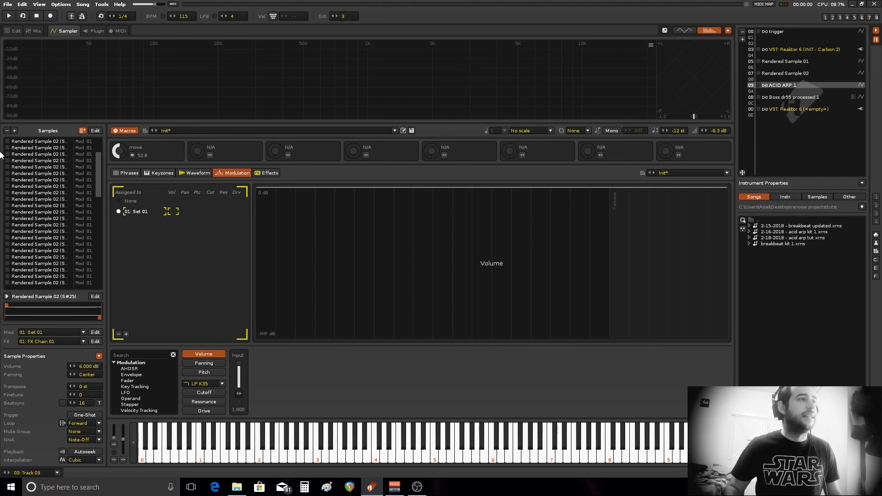
left_click(37, 182)
left_click(183, 174)
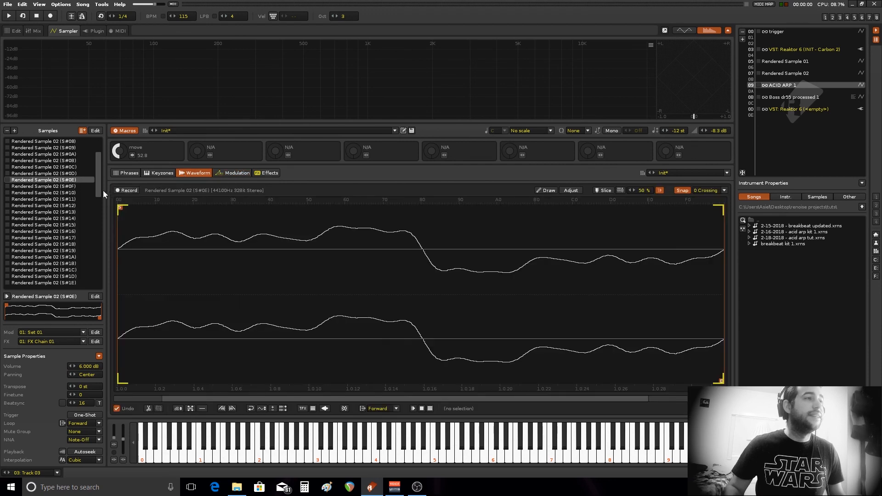
left_click(25, 252)
left_click(43, 264)
scroll(43, 263, "down", 3)
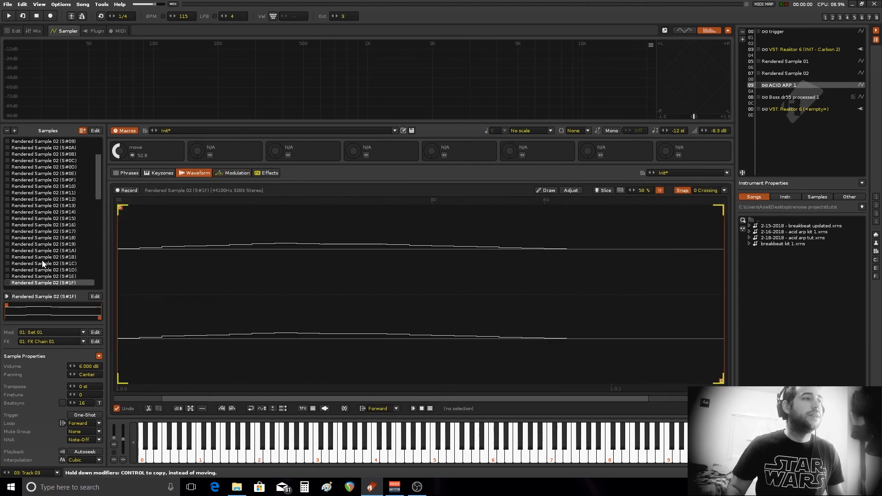
scroll(33, 284, "down", 5)
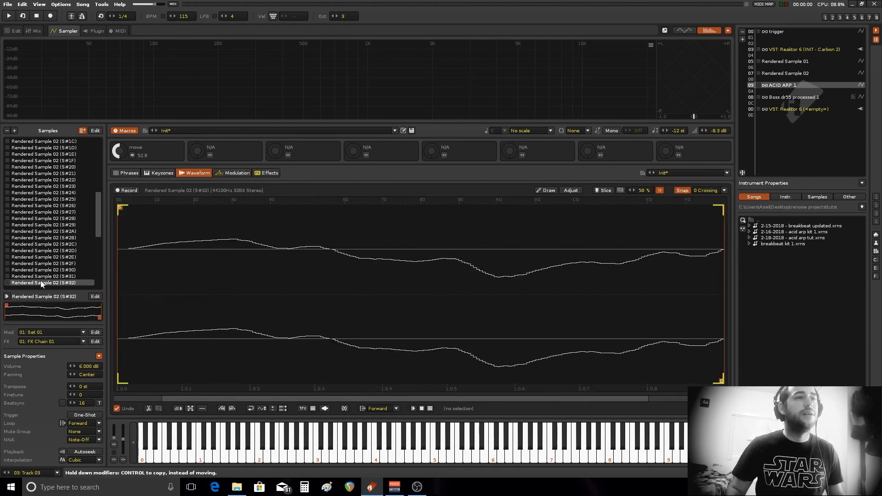